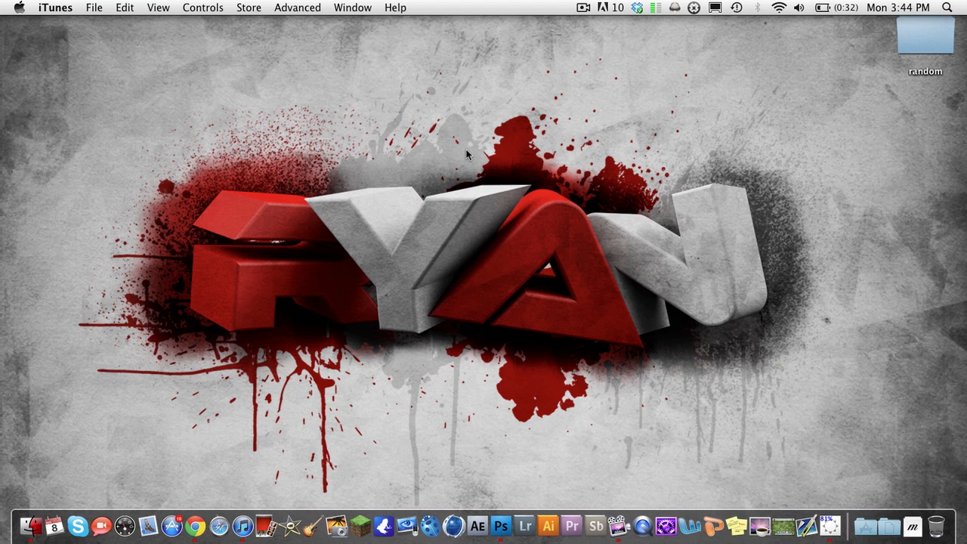
Switch to Photoshop, open ryan red and white.png from the Graphics folder and reposition its document window
{"action": "left_click", "coordinate": [500, 526]}
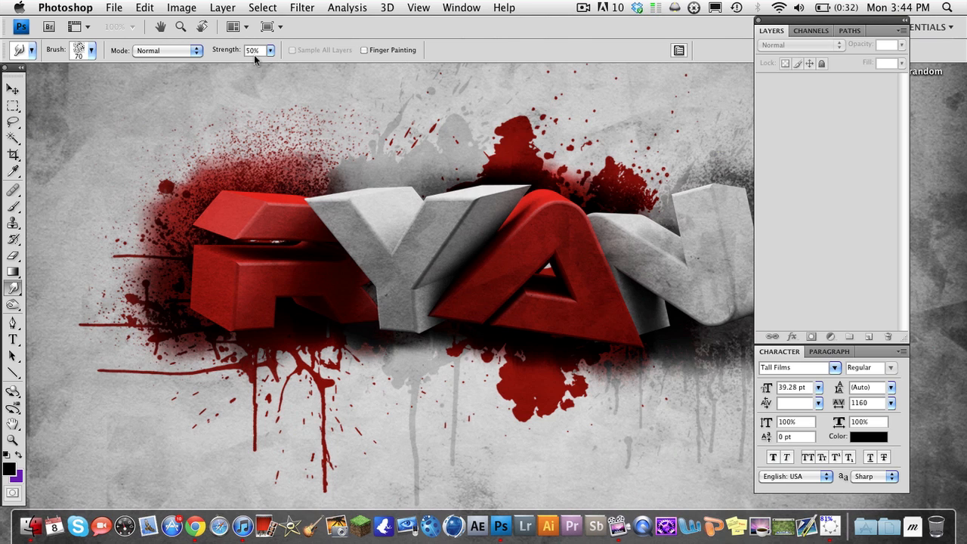
{"action": "left_click", "coordinate": [115, 7]}
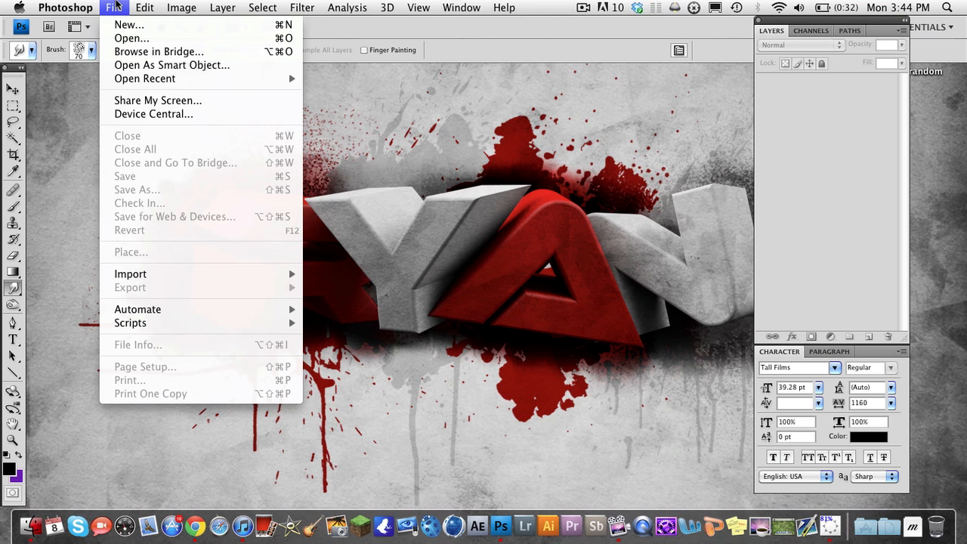
{"action": "left_click", "coordinate": [118, 37]}
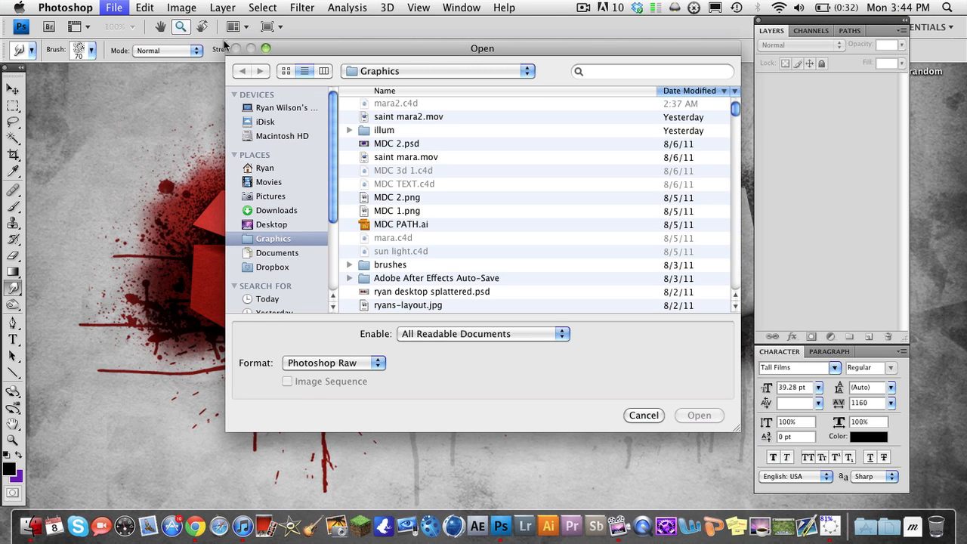
{"action": "scroll", "coordinate": [381, 216], "scroll_direction": "down", "scroll_amount": 5}
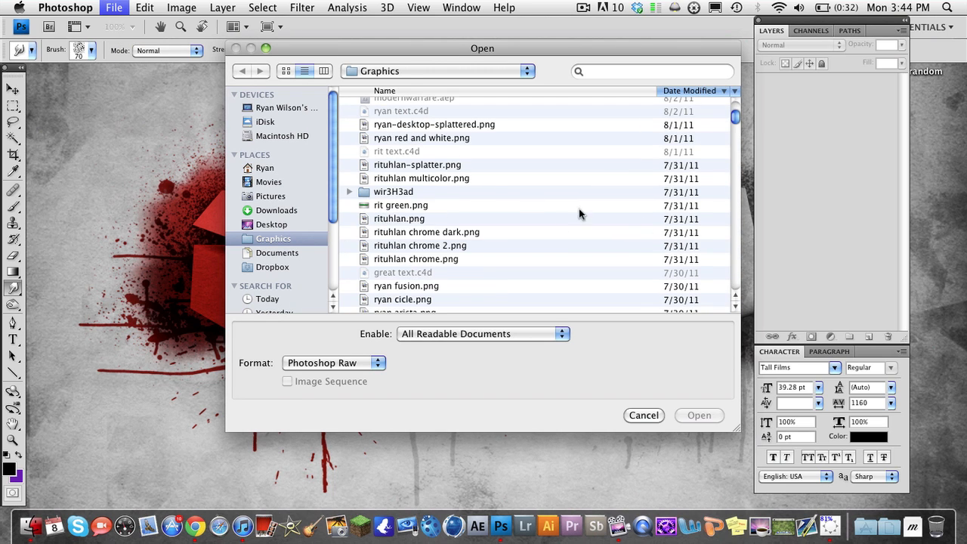
{"action": "scroll", "coordinate": [529, 200], "scroll_direction": "up", "scroll_amount": 3}
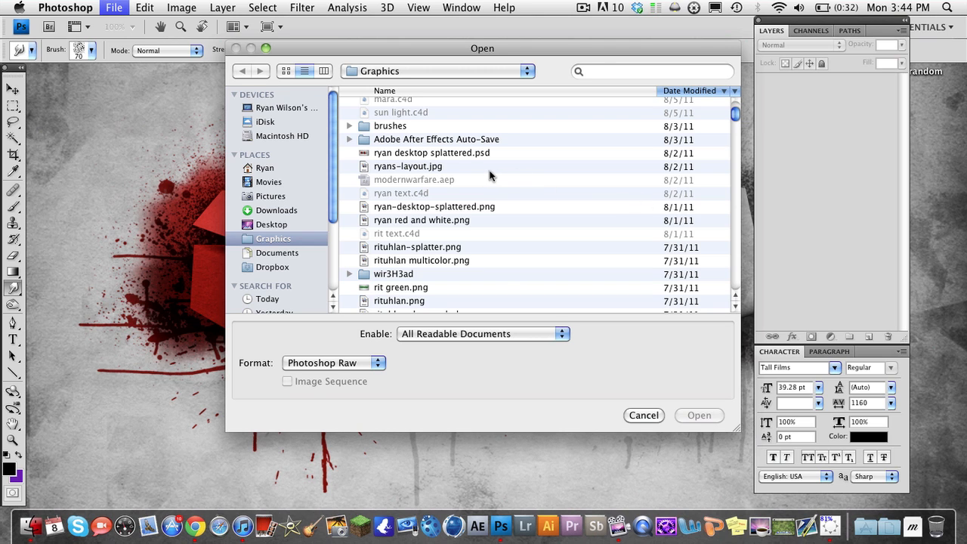
{"action": "scroll", "coordinate": [410, 171], "scroll_direction": "down", "scroll_amount": 3}
{"action": "scroll", "coordinate": [411, 170], "scroll_direction": "down", "scroll_amount": 4}
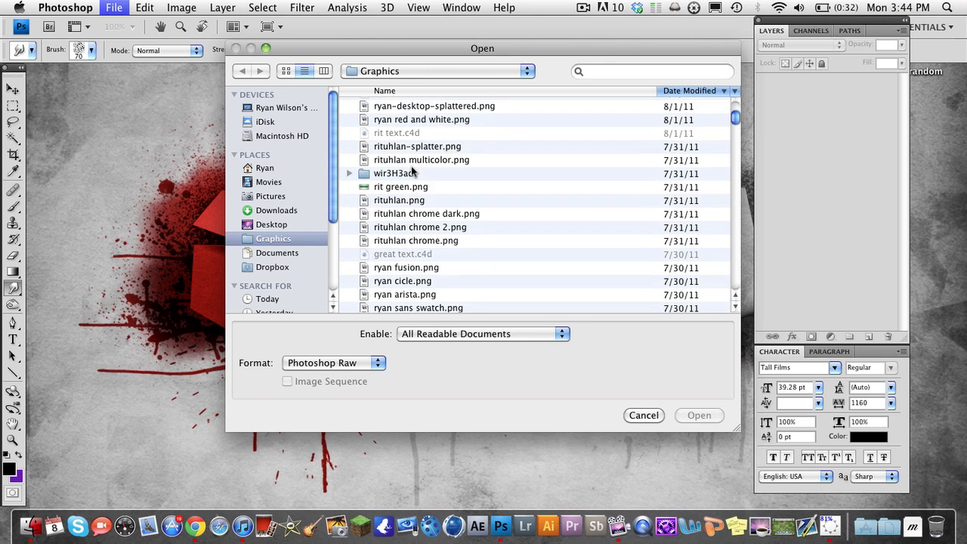
{"action": "scroll", "coordinate": [411, 170], "scroll_direction": "down", "scroll_amount": 5}
{"action": "scroll", "coordinate": [412, 171], "scroll_direction": "down", "scroll_amount": 3}
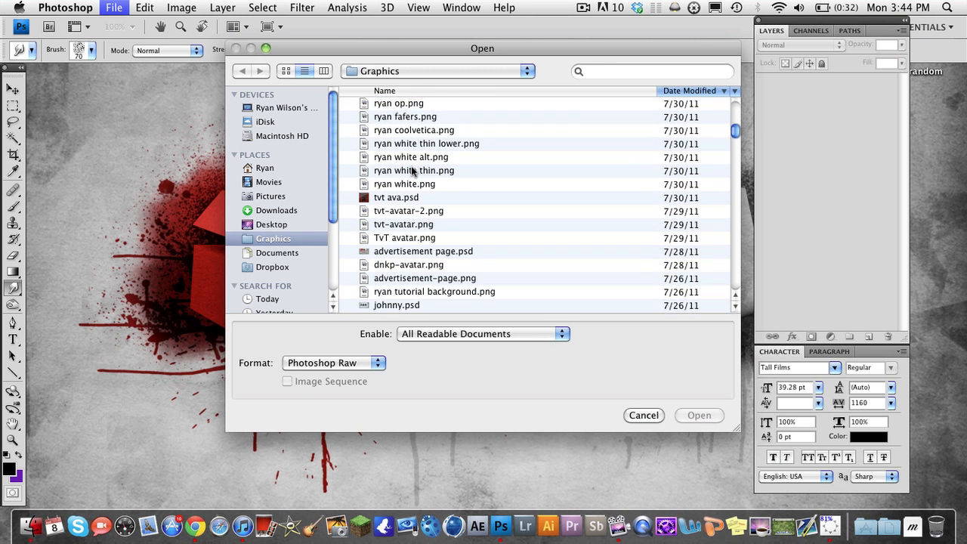
{"action": "scroll", "coordinate": [412, 170], "scroll_direction": "down", "scroll_amount": 5}
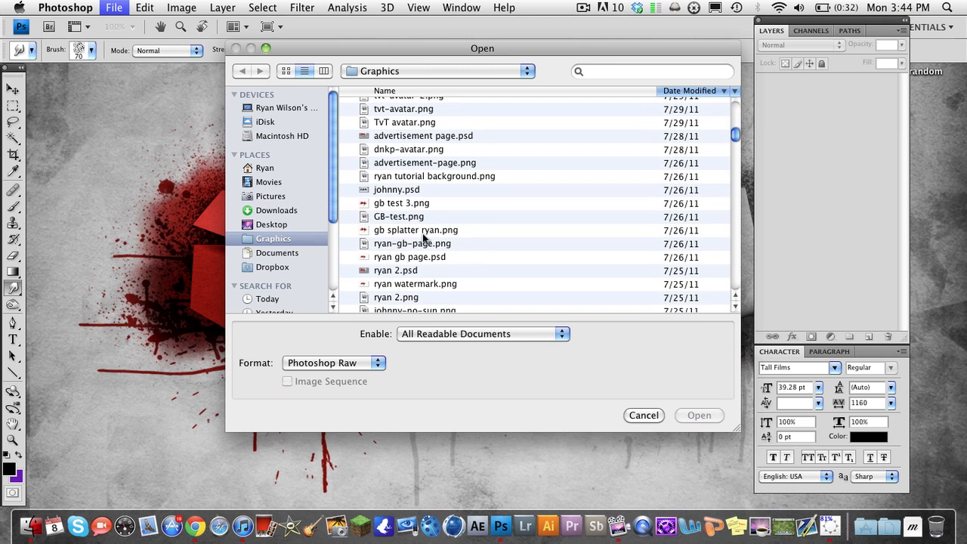
{"action": "scroll", "coordinate": [427, 242], "scroll_direction": "down", "scroll_amount": 3}
{"action": "scroll", "coordinate": [428, 241], "scroll_direction": "up", "scroll_amount": 15}
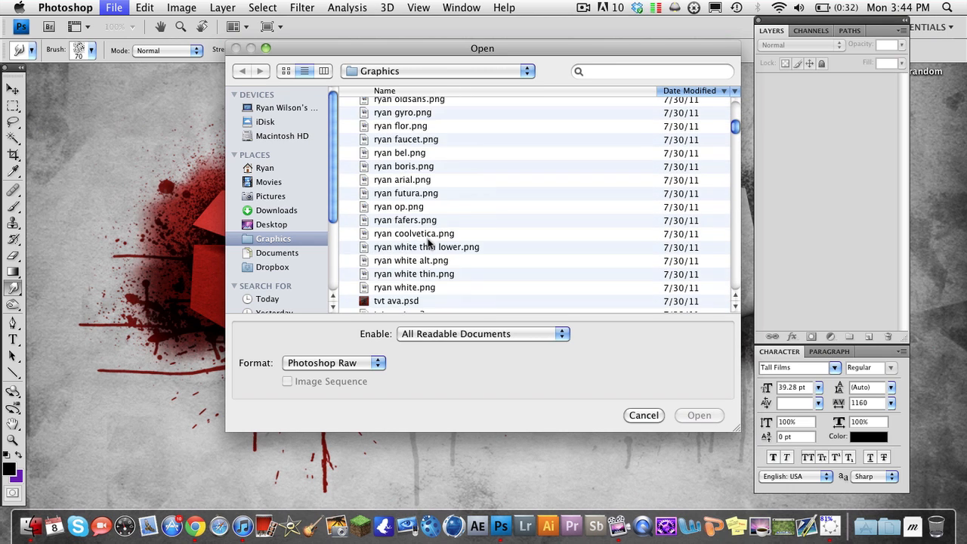
{"action": "scroll", "coordinate": [427, 241], "scroll_direction": "up", "scroll_amount": 2}
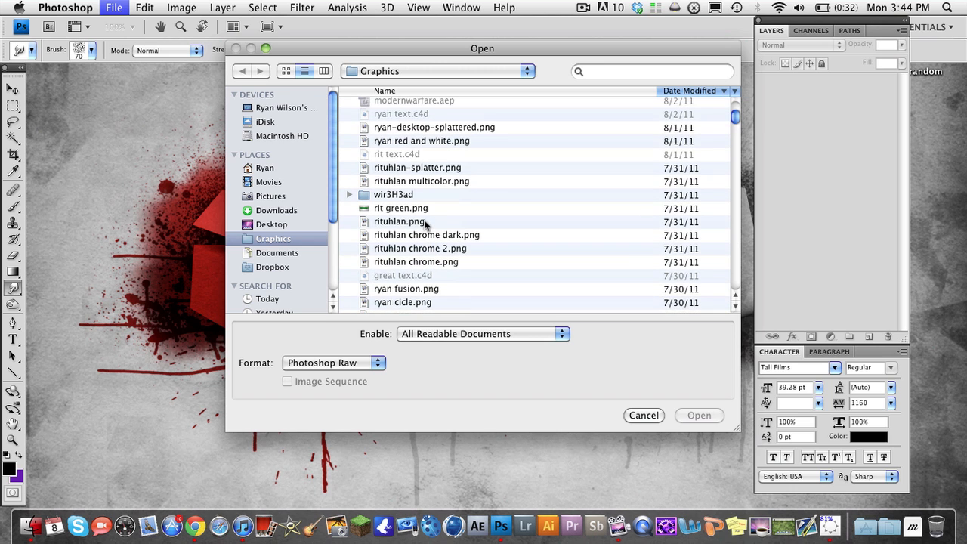
{"action": "scroll", "coordinate": [426, 215], "scroll_direction": "up", "scroll_amount": 1}
{"action": "left_click", "coordinate": [429, 153]}
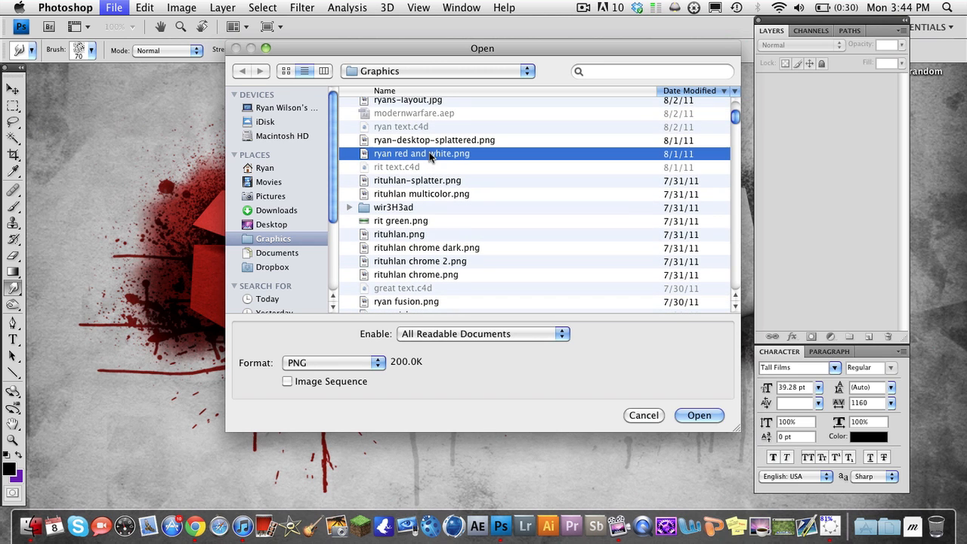
{"action": "key", "text": "space"}
{"action": "key", "text": "space"}
{"action": "key", "text": "Return"}
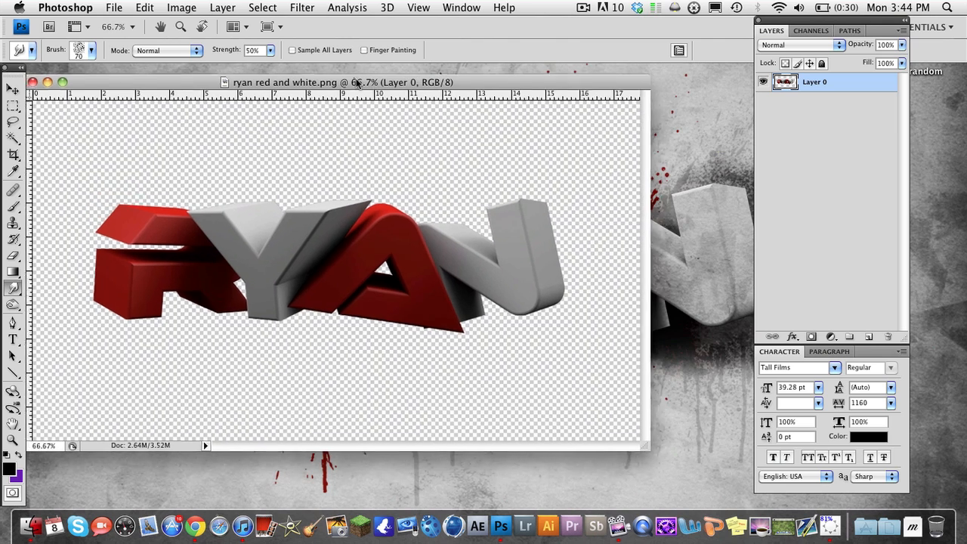
{"action": "left_click_drag", "start_coordinate": [357, 83], "coordinate": [380, 85]}
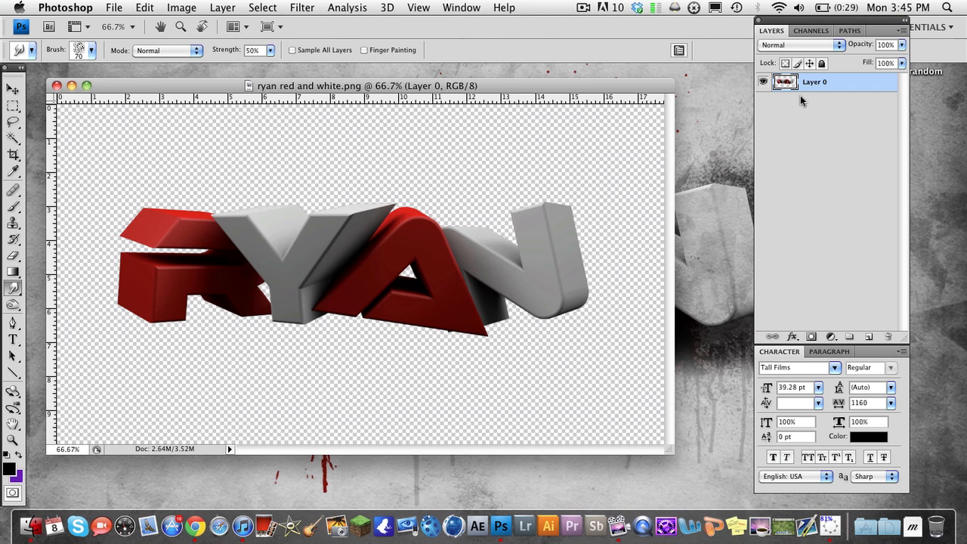
{"action": "left_click_drag", "start_coordinate": [565, 86], "coordinate": [586, 89]}
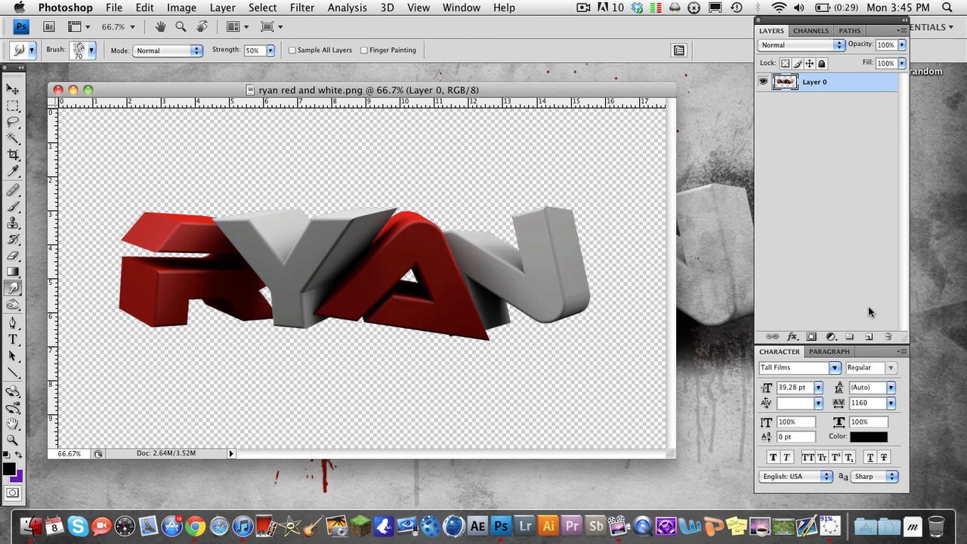
Add a new layer below Layer 0 and fill it with a reversed black-to-white radial gradient drawn from the canvas centre far past its upper-right corner
{"action": "left_click", "coordinate": [867, 337]}
{"action": "left_click_drag", "start_coordinate": [810, 84], "coordinate": [810, 110]}
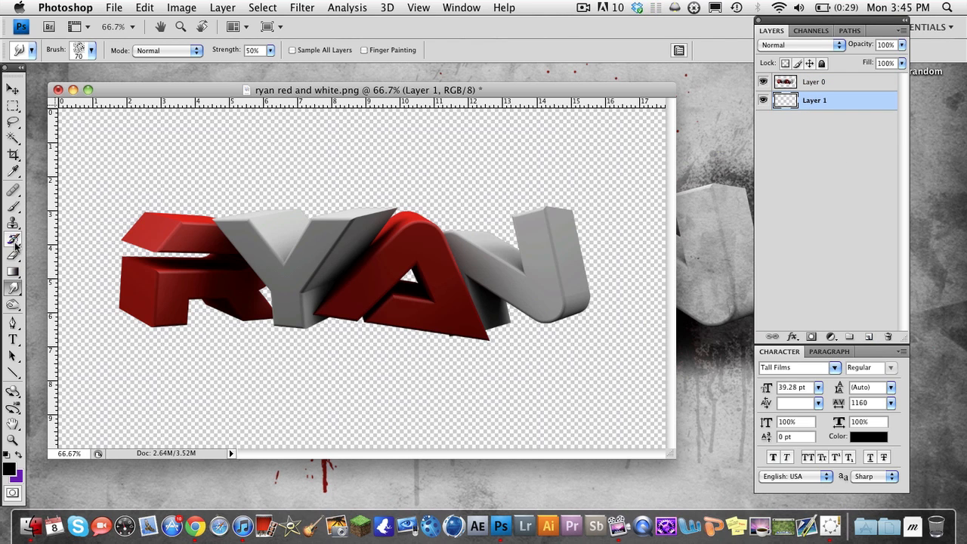
{"action": "key", "text": "g"}
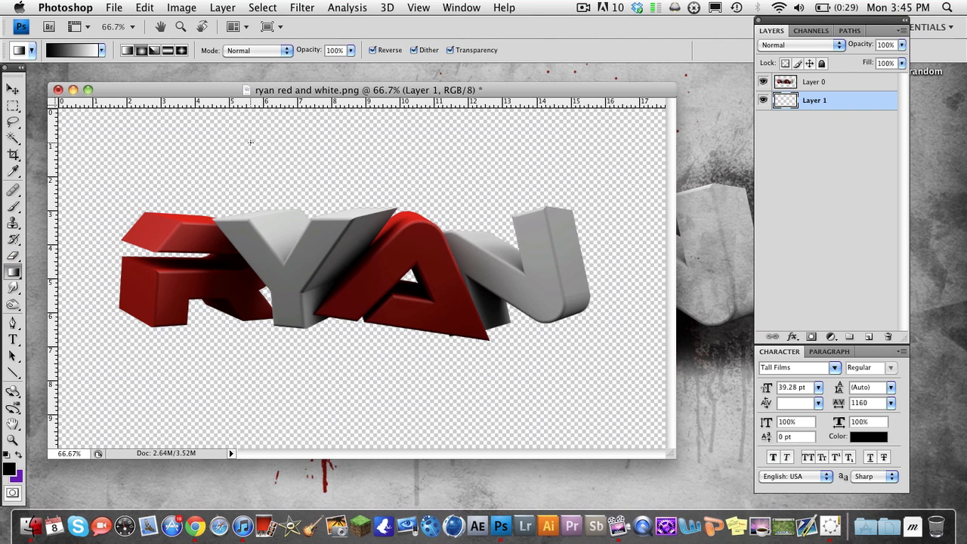
{"action": "scroll", "coordinate": [344, 207], "scroll_direction": "down", "scroll_amount": 5}
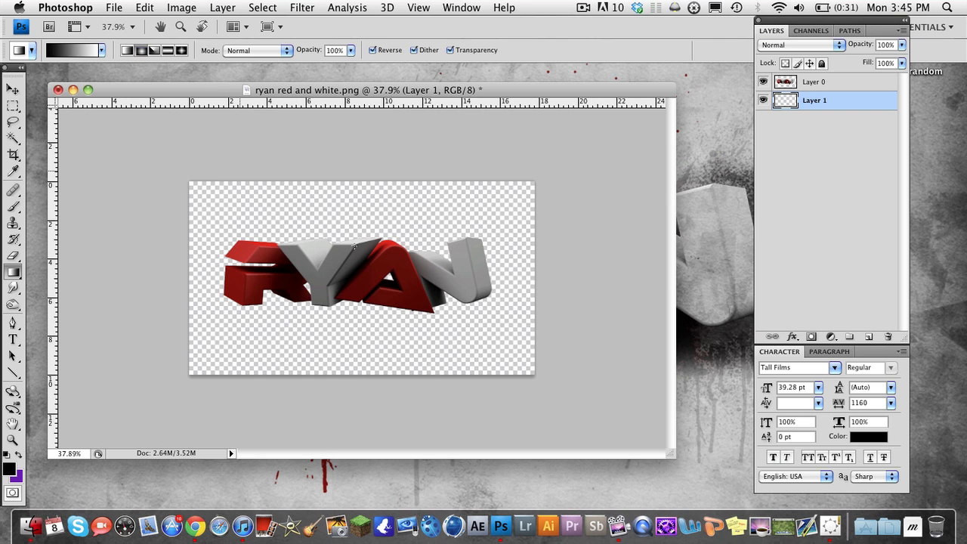
{"action": "left_click_drag", "start_coordinate": [359, 296], "coordinate": [655, 109]}
{"action": "left_click_drag", "start_coordinate": [826, 3], "coordinate": [830, 5]}
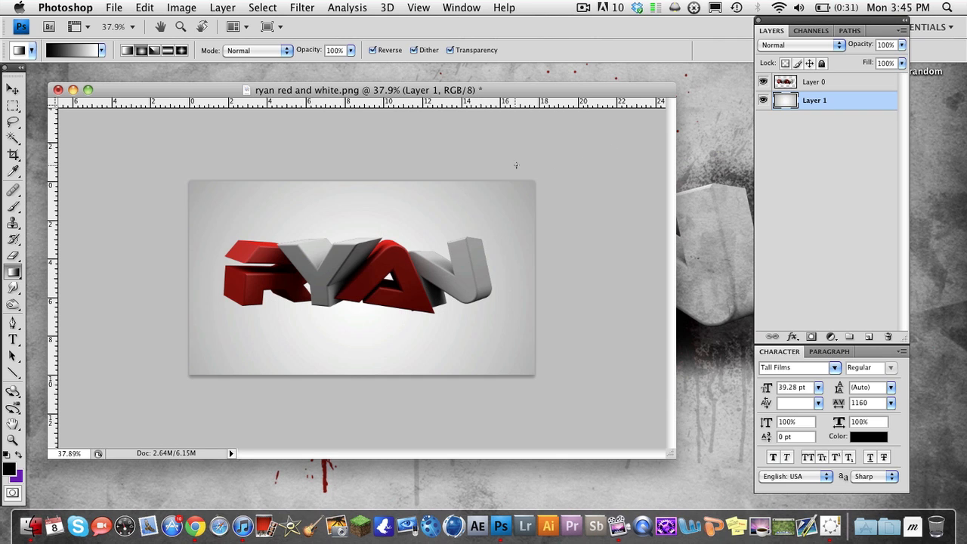
{"action": "scroll", "coordinate": [336, 235], "scroll_direction": "up", "scroll_amount": 5}
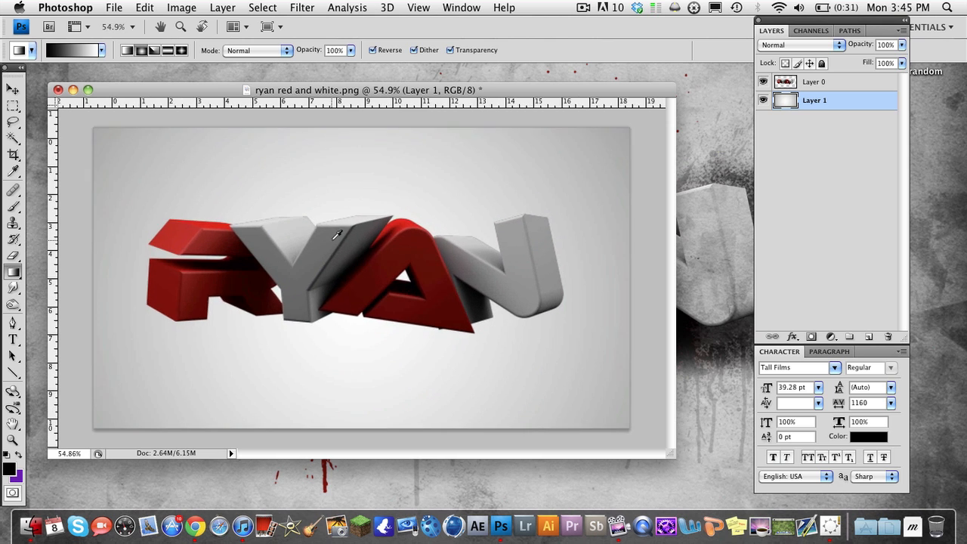
{"action": "scroll", "coordinate": [337, 235], "scroll_direction": "down", "scroll_amount": 6}
{"action": "scroll", "coordinate": [337, 235], "scroll_direction": "up", "scroll_amount": 5}
{"action": "scroll", "coordinate": [337, 234], "scroll_direction": "down", "scroll_amount": 1}
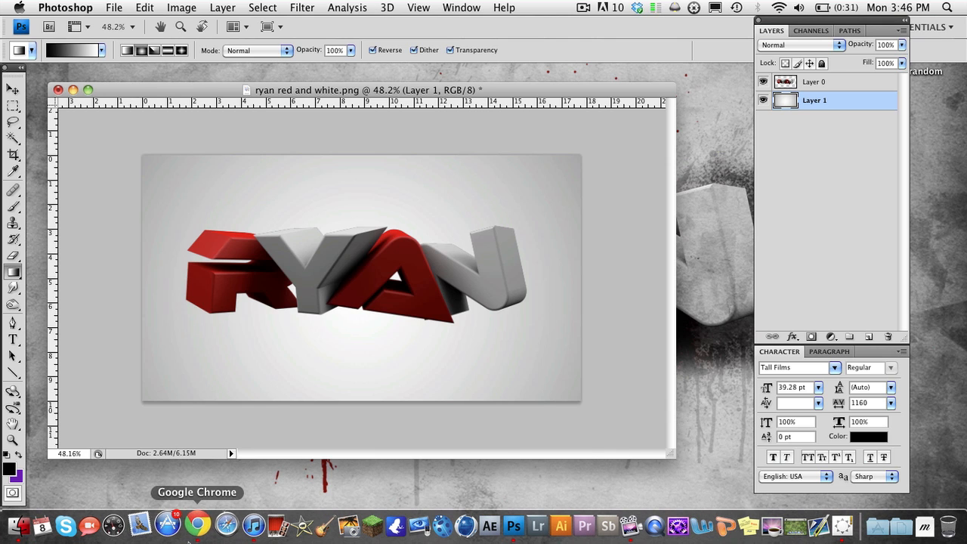
Switch to Chrome, open google.com/images in a new tab and search for "grunge texture"
{"action": "left_click", "coordinate": [195, 527]}
{"action": "key", "text": "super+t"}
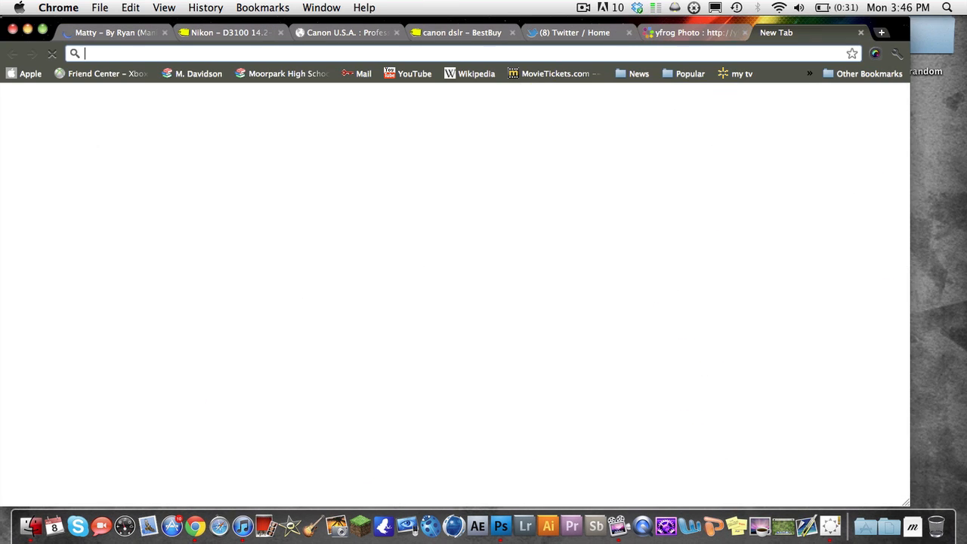
{"action": "type", "text": "google.com/images"}
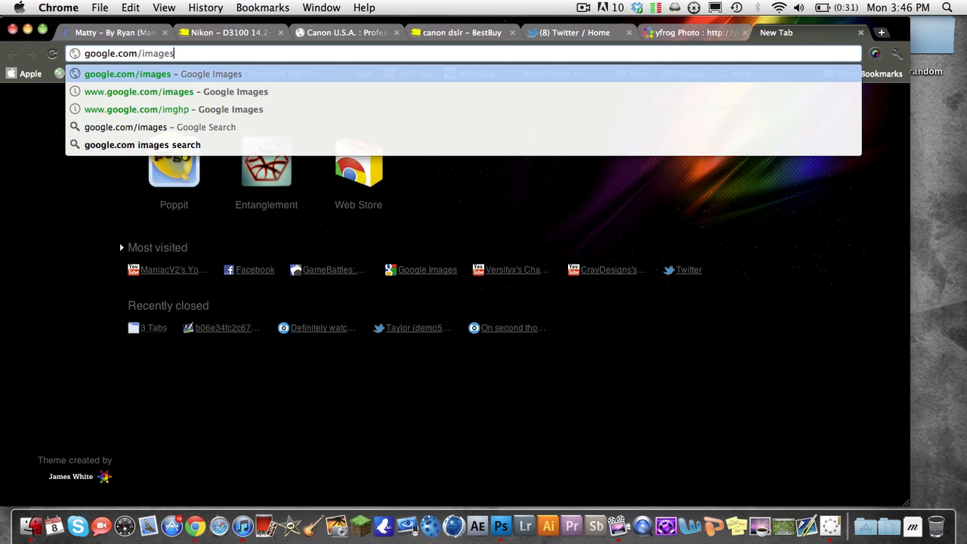
{"action": "key", "text": "Return"}
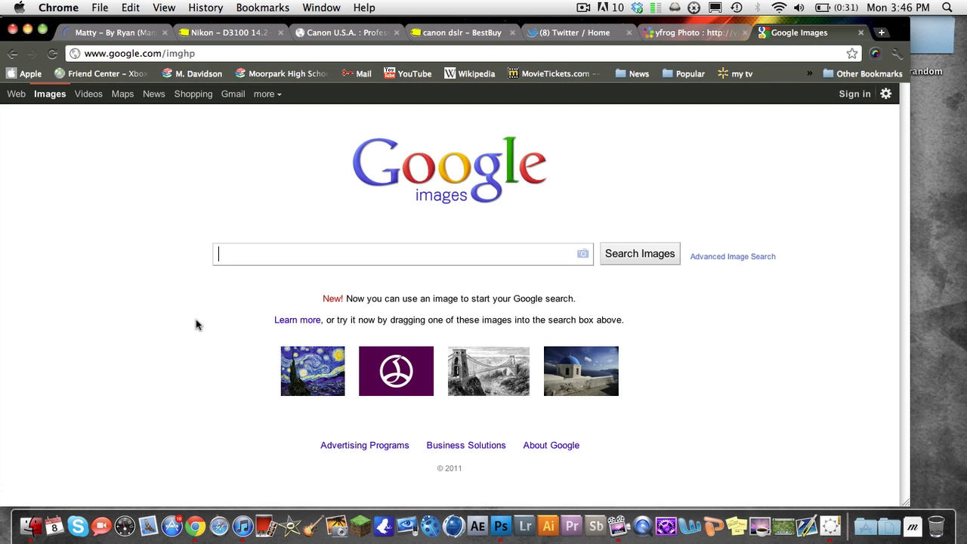
{"action": "type", "text": "grunge text"}
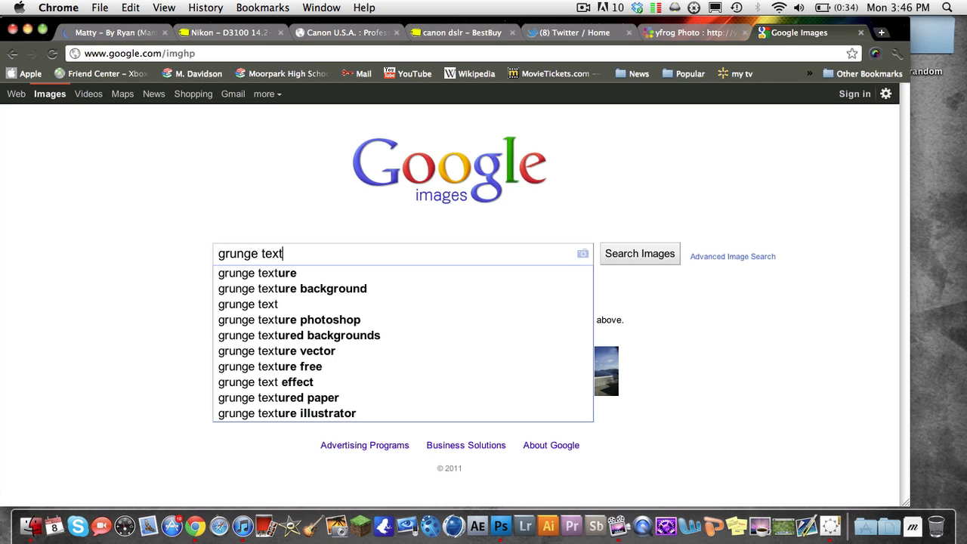
{"action": "type", "text": "ure"}
{"action": "key", "text": "Return"}
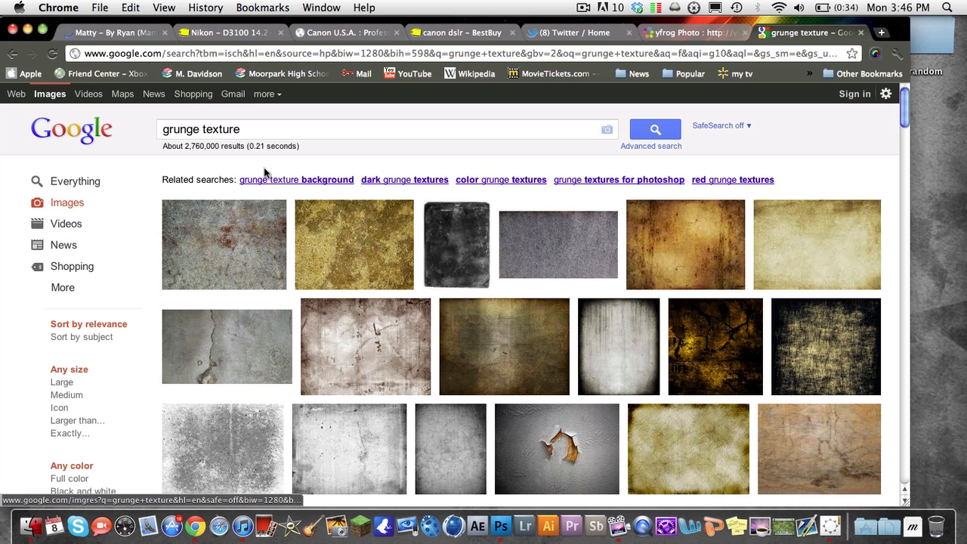
{"action": "left_click", "coordinate": [274, 129]}
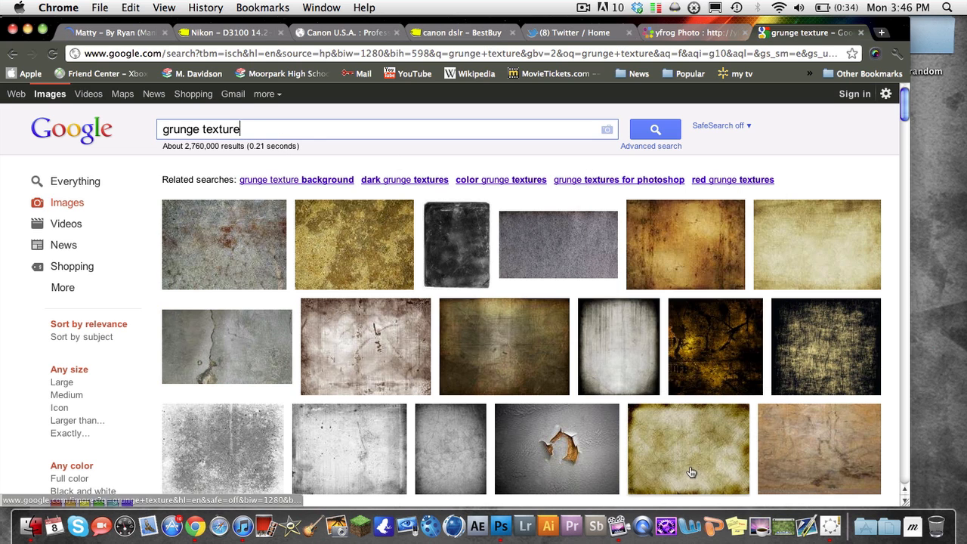
{"action": "mouse_move", "coordinate": [805, 260]}
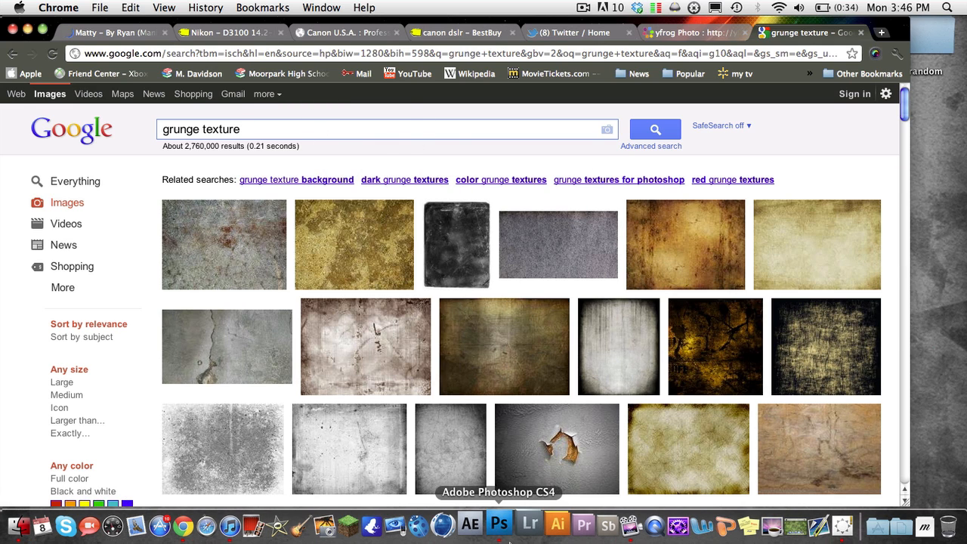
Switch back to Photoshop and search the Graphics folder by file name for "textures" among the files to open
{"action": "left_click", "coordinate": [498, 524]}
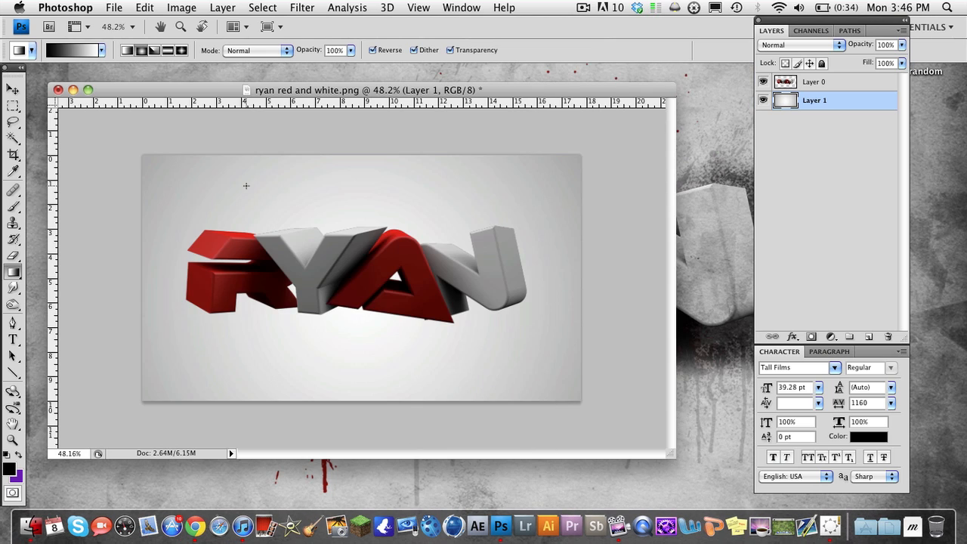
{"action": "key", "text": "super+o"}
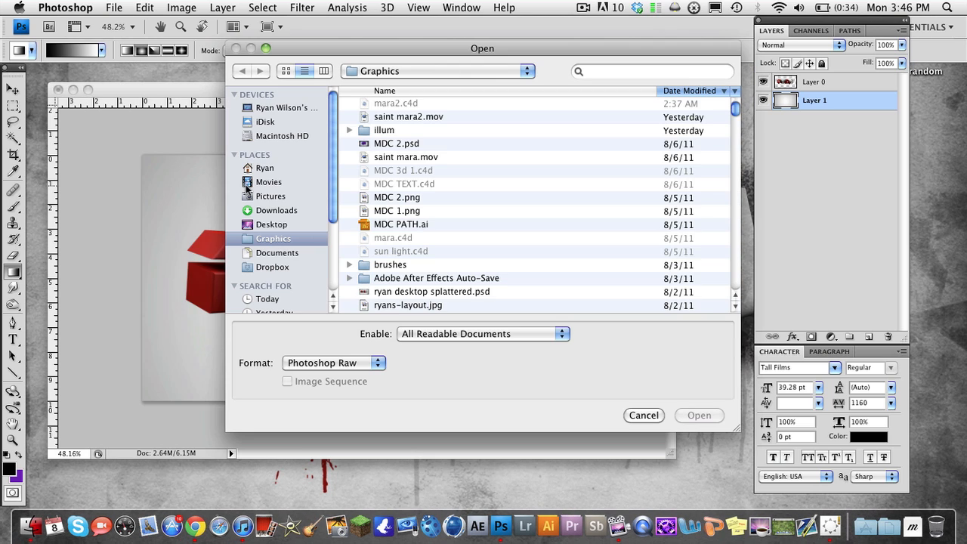
{"action": "left_click", "coordinate": [650, 69]}
{"action": "type", "text": "textures"}
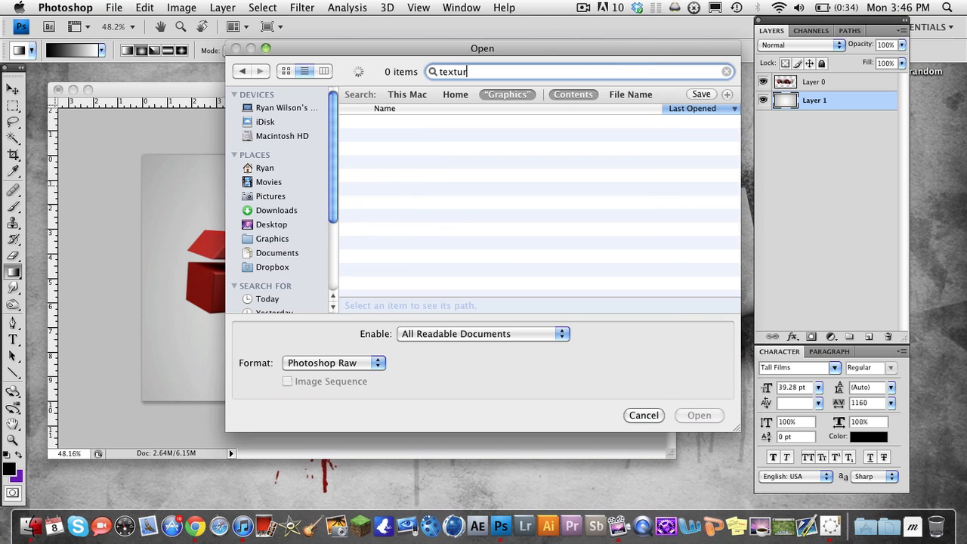
{"action": "left_click", "coordinate": [639, 95]}
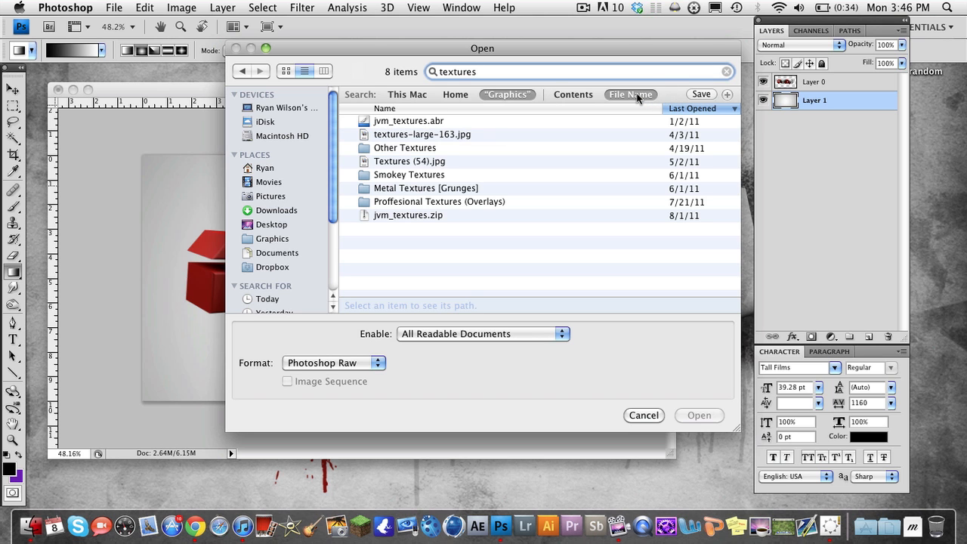
Preview textures-large-163.jpg from the search results, then close the preview
{"action": "left_click", "coordinate": [423, 135]}
{"action": "key", "text": "space"}
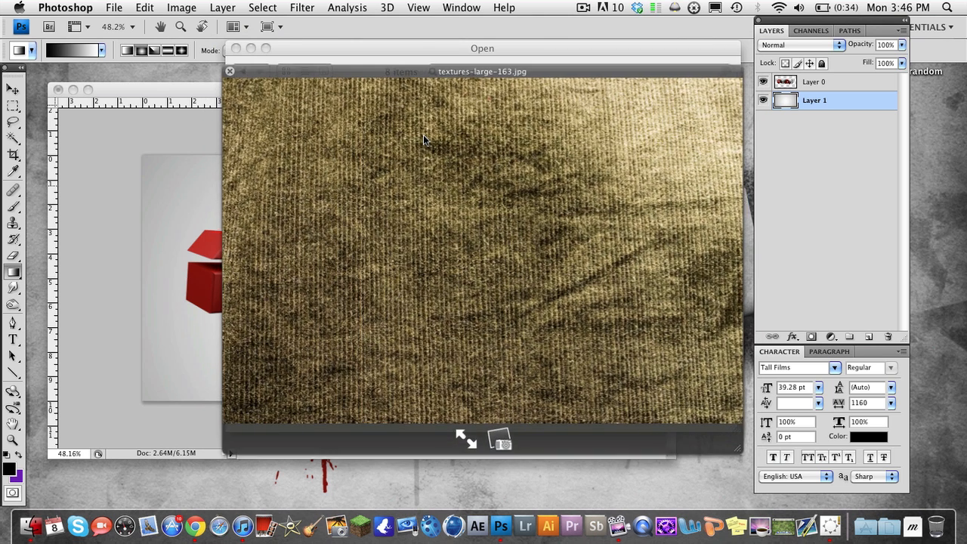
{"action": "key", "text": "space"}
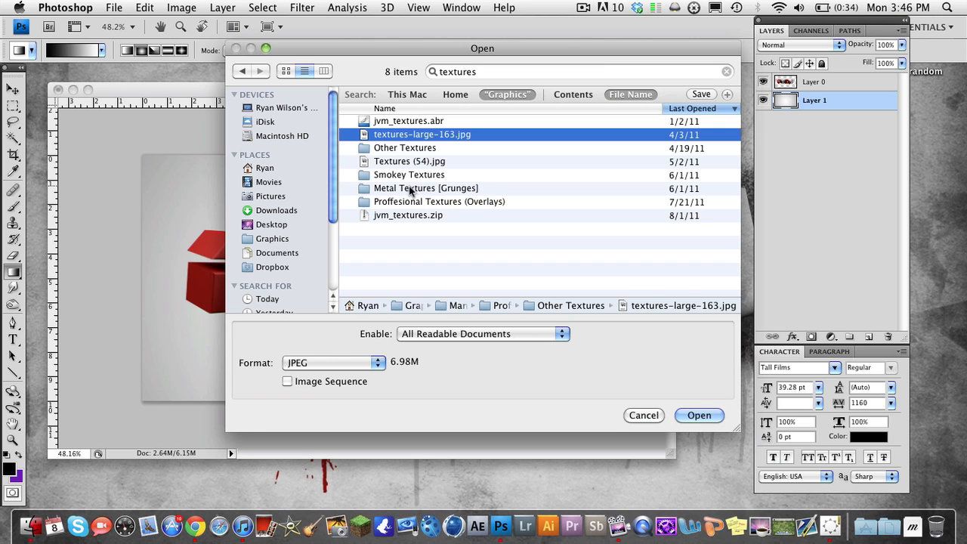
Preview Old Texture.jpg in the Other Textures folder of Proffesional Textures (Overlays), then open it
{"action": "double_click", "coordinate": [412, 200]}
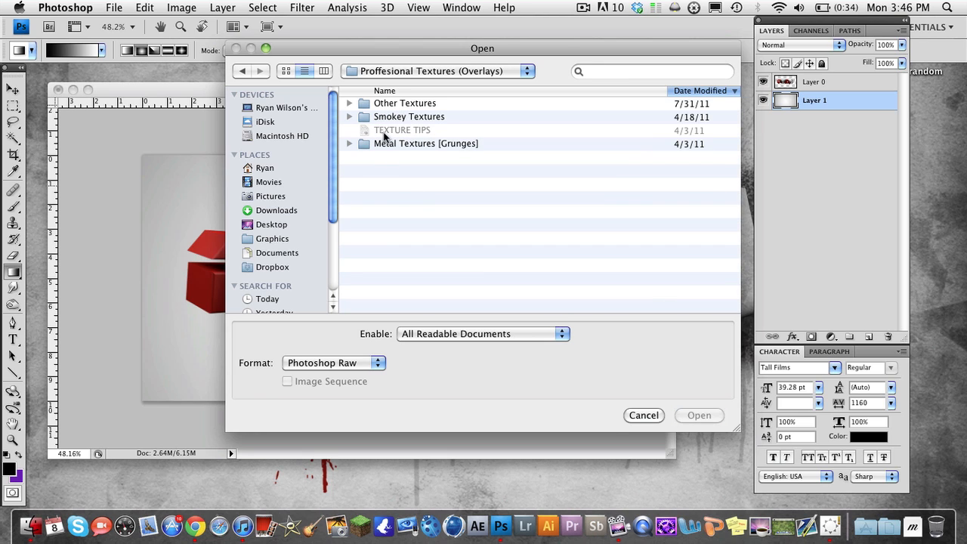
{"action": "double_click", "coordinate": [392, 102]}
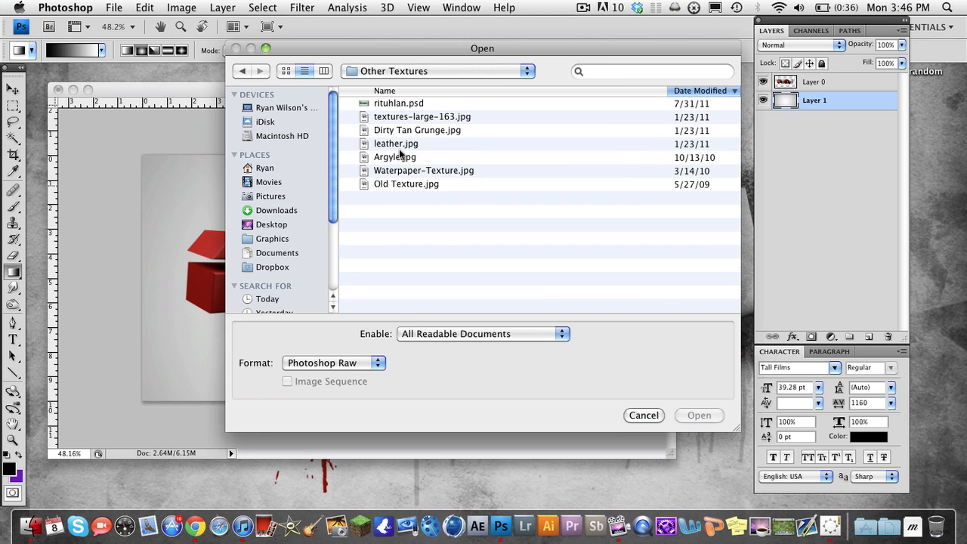
{"action": "left_click", "coordinate": [405, 184]}
{"action": "key", "text": "space"}
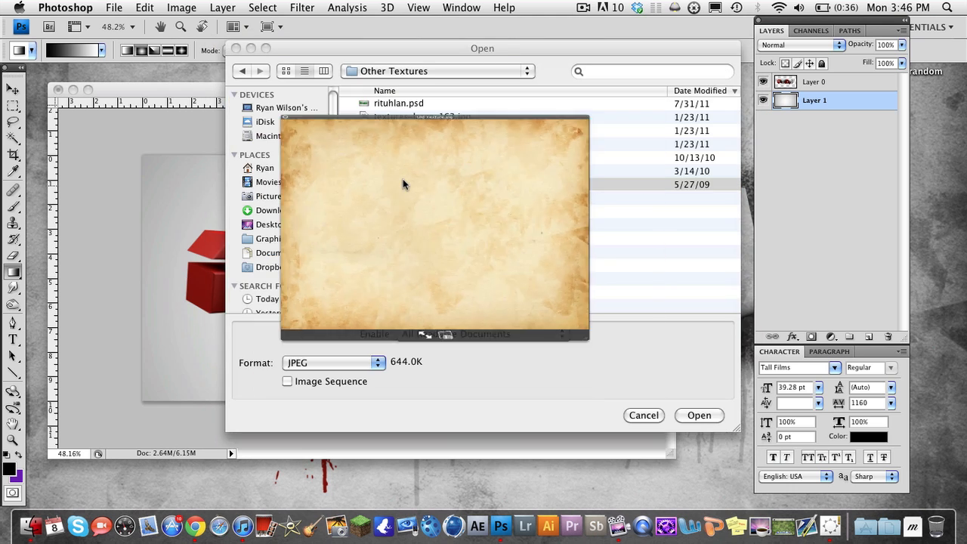
{"action": "key", "text": "space"}
{"action": "double_click", "coordinate": [401, 181]}
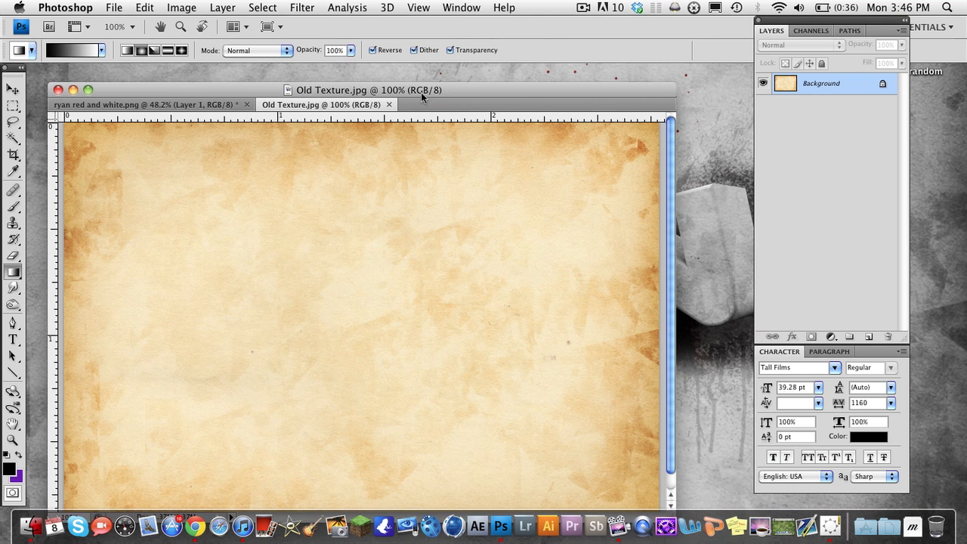
Copy the old paper texture into ryan red and white.png between Layer 0 and Layer 1, aligned with the canvas's upper-left corner
{"action": "left_click", "coordinate": [13, 89]}
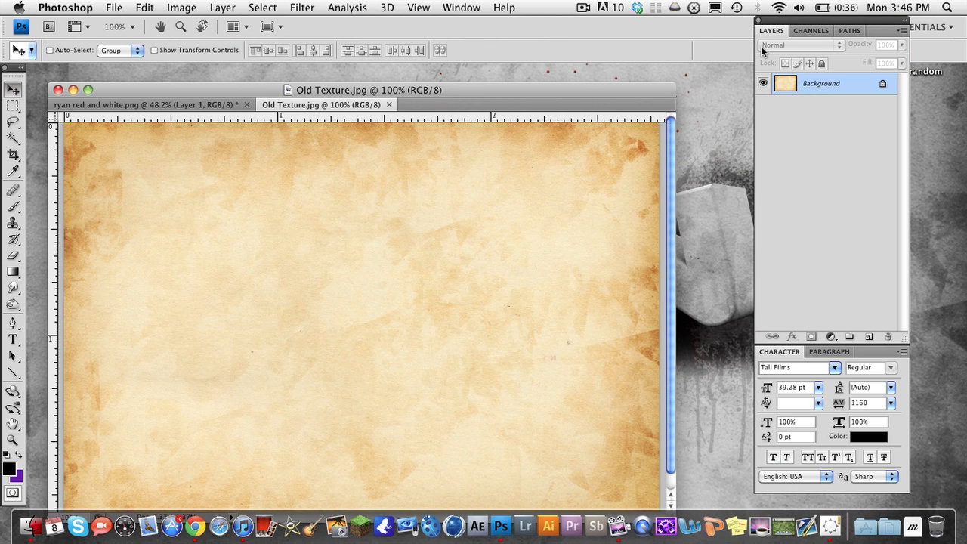
{"action": "left_click_drag", "start_coordinate": [320, 233], "coordinate": [317, 207]}
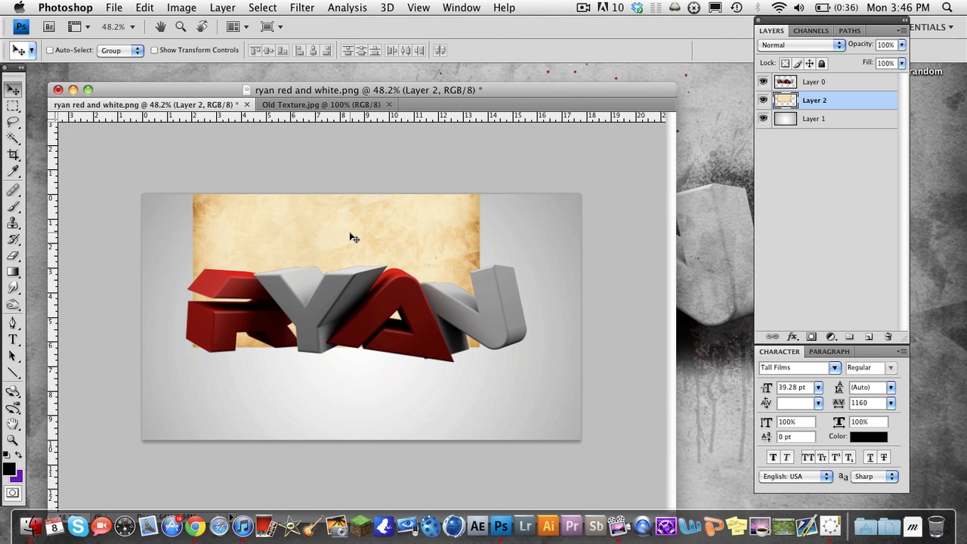
{"action": "left_click_drag", "start_coordinate": [351, 234], "coordinate": [302, 278]}
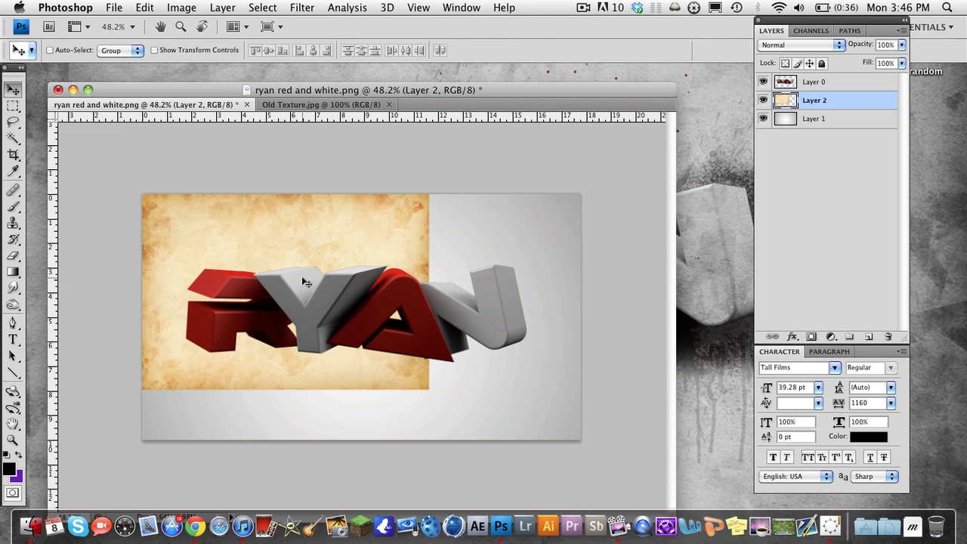
Scale the texture layer proportionally to about 153.3% from its upper-left corner so it covers the whole canvas
{"action": "key", "text": "super+minus"}
{"action": "key", "text": "super+t"}
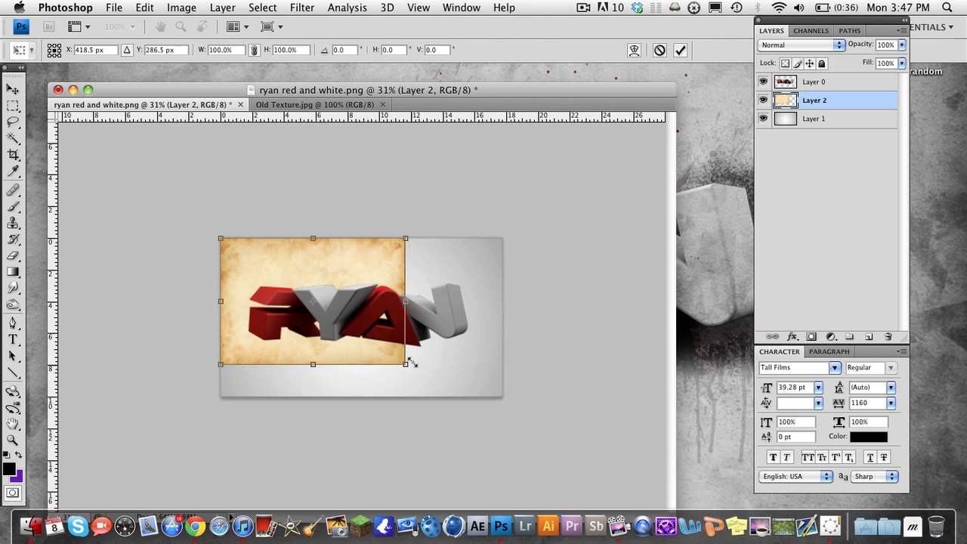
{"action": "left_click_drag", "start_coordinate": [404, 363], "coordinate": [512, 415]}
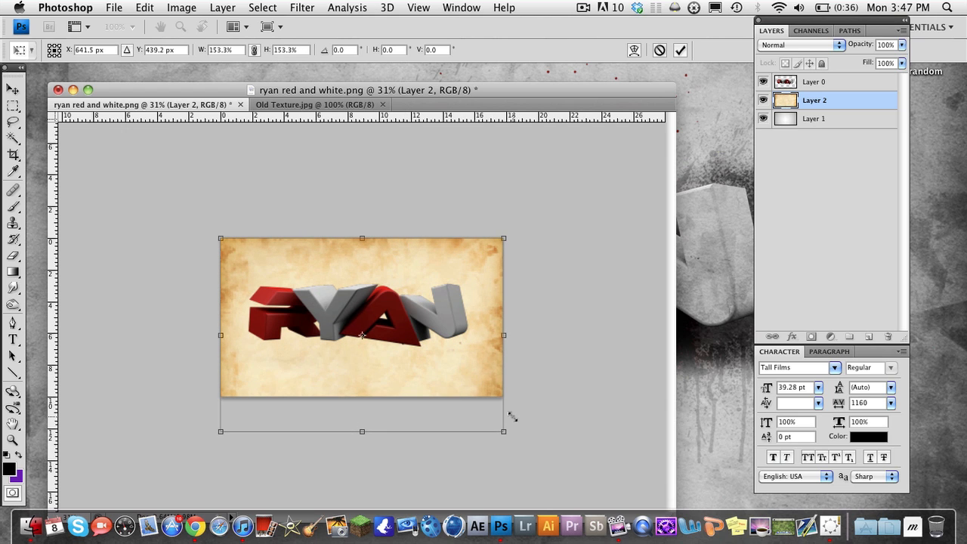
{"action": "key", "text": "Return"}
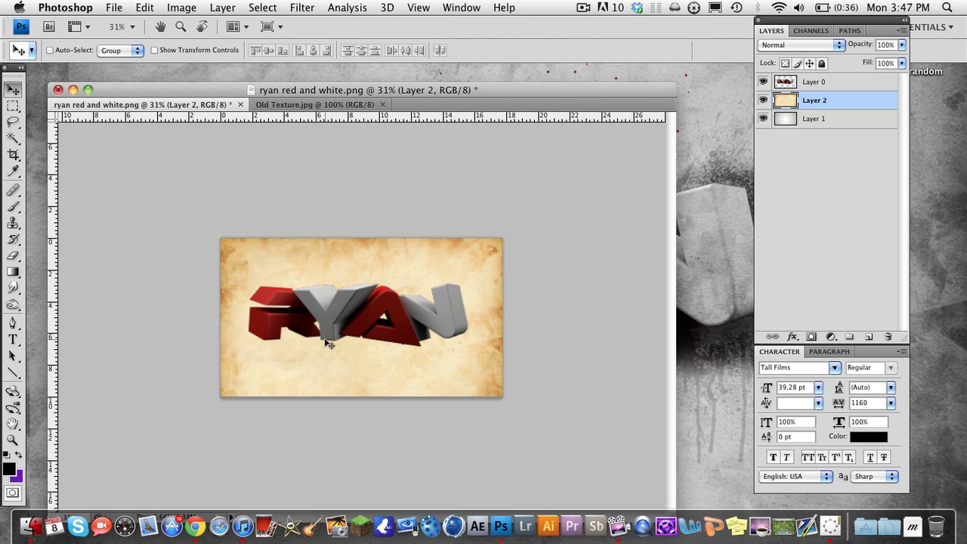
Remove the texture's colour with a Hue/Saturation adjustment at saturation -100, and compare the image with the texture hidden and shown
{"action": "scroll", "coordinate": [325, 340], "scroll_direction": "up", "scroll_amount": 4}
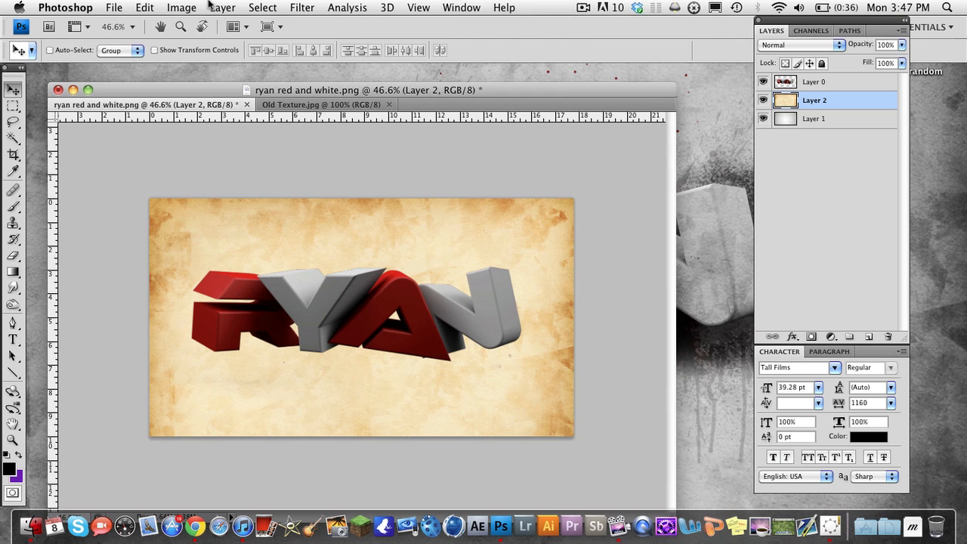
{"action": "left_click", "coordinate": [180, 6]}
{"action": "mouse_move", "coordinate": [181, 46]}
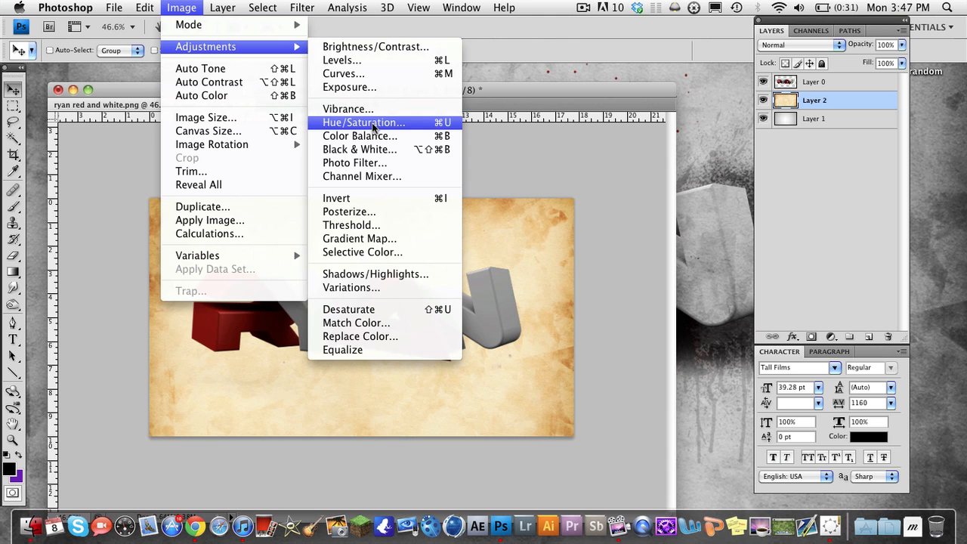
{"action": "left_click", "coordinate": [362, 122]}
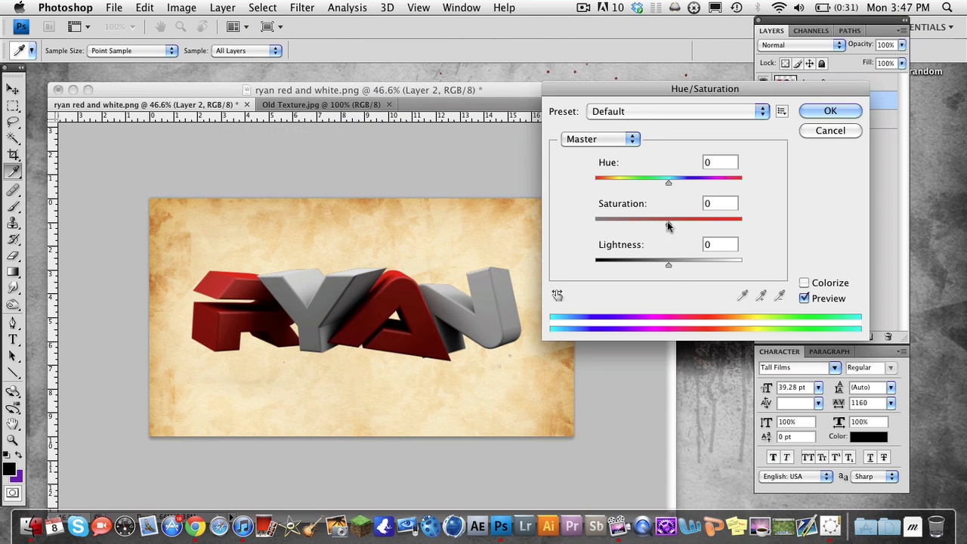
{"action": "left_click_drag", "start_coordinate": [668, 222], "coordinate": [591, 222]}
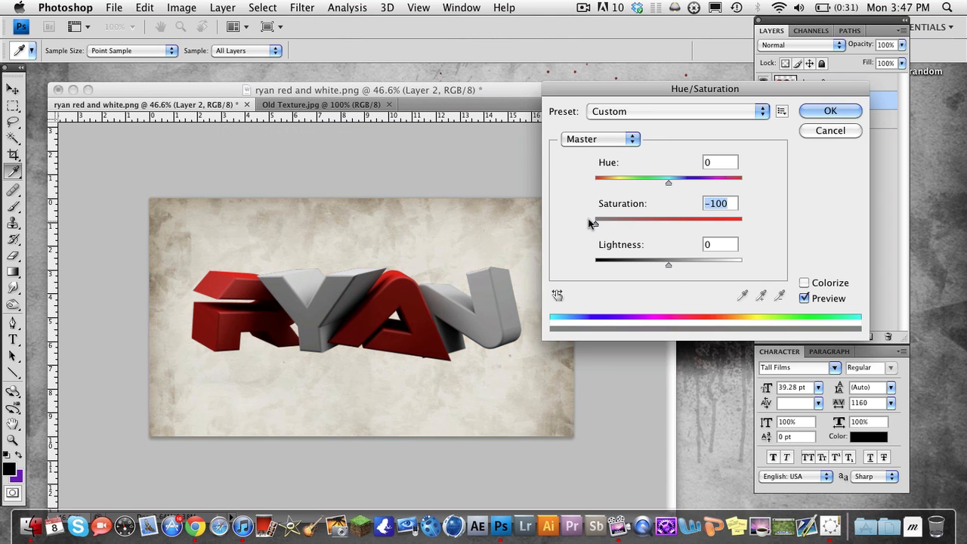
{"action": "left_click", "coordinate": [830, 111]}
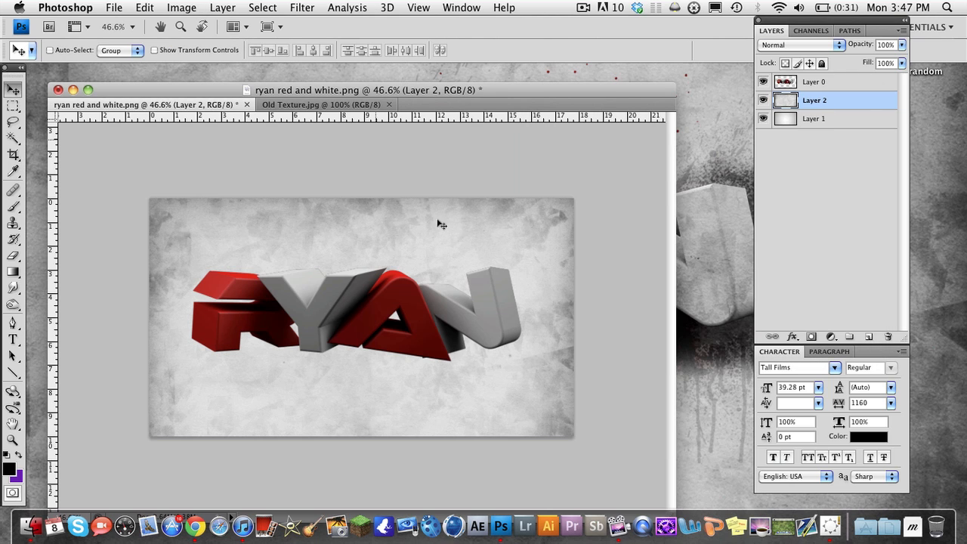
{"action": "left_click", "coordinate": [760, 102]}
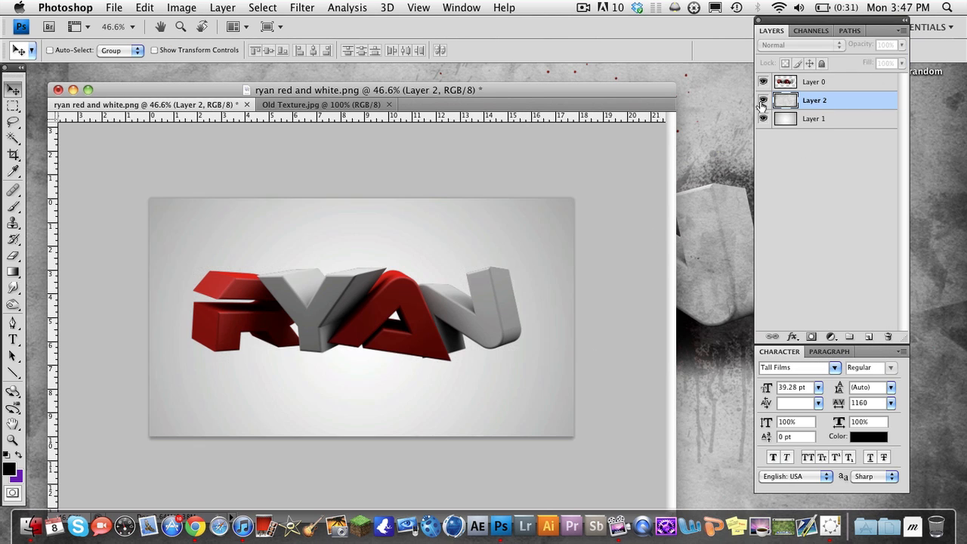
{"action": "left_click", "coordinate": [760, 102]}
Apply a Brightness/Contrast adjustment to the texture layer with brightness -41 and contrast about 21
{"action": "left_click", "coordinate": [222, 8]}
{"action": "mouse_move", "coordinate": [181, 6]}
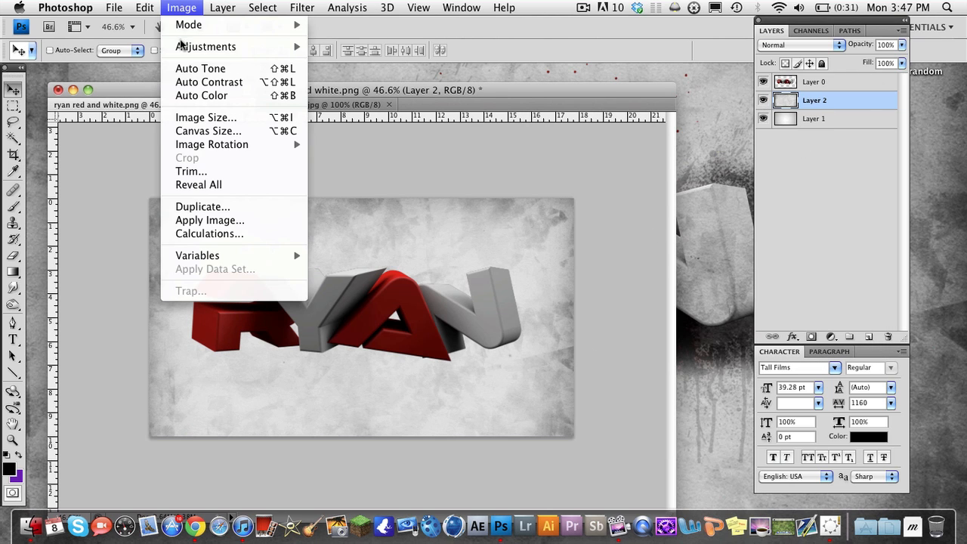
{"action": "mouse_move", "coordinate": [182, 45]}
{"action": "left_click", "coordinate": [378, 24]}
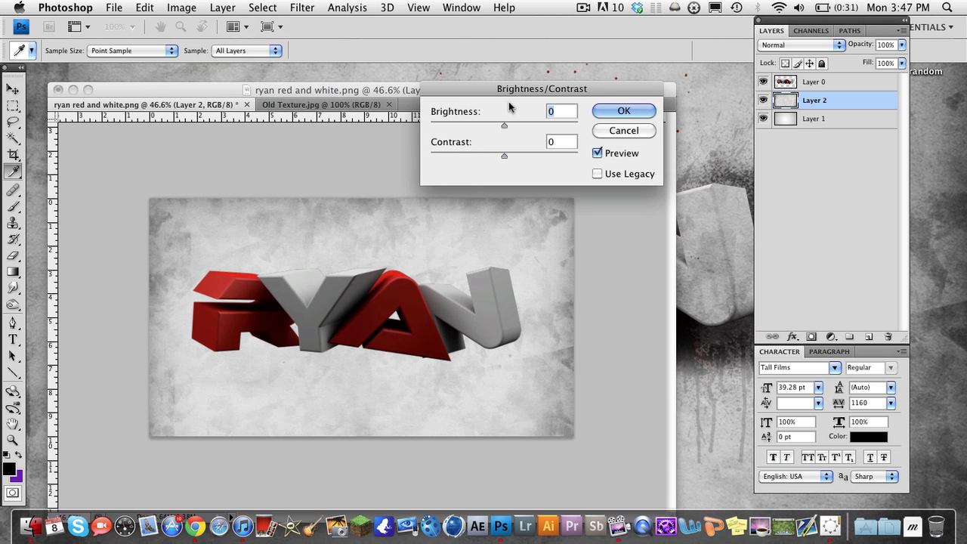
{"action": "left_click_drag", "start_coordinate": [504, 124], "coordinate": [484, 129]}
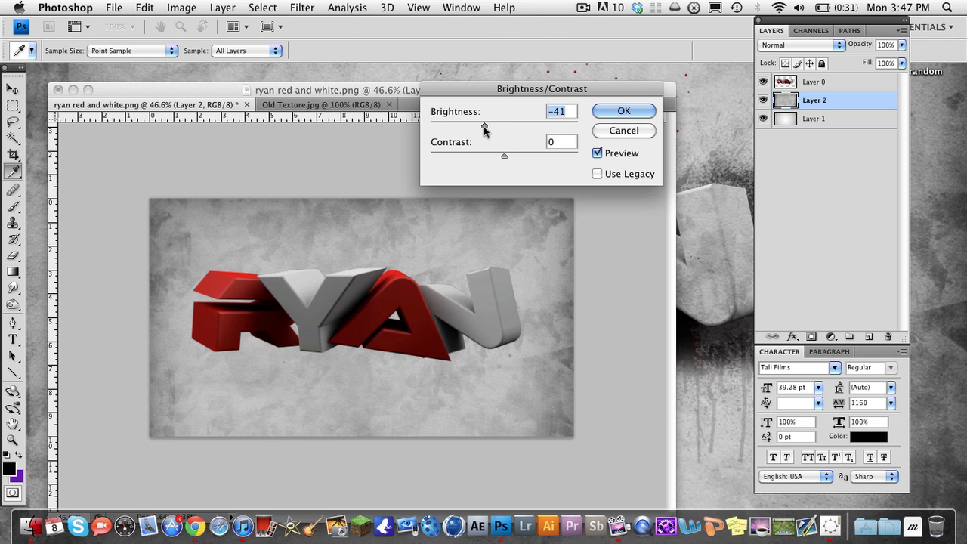
{"action": "left_click_drag", "start_coordinate": [505, 155], "coordinate": [520, 156]}
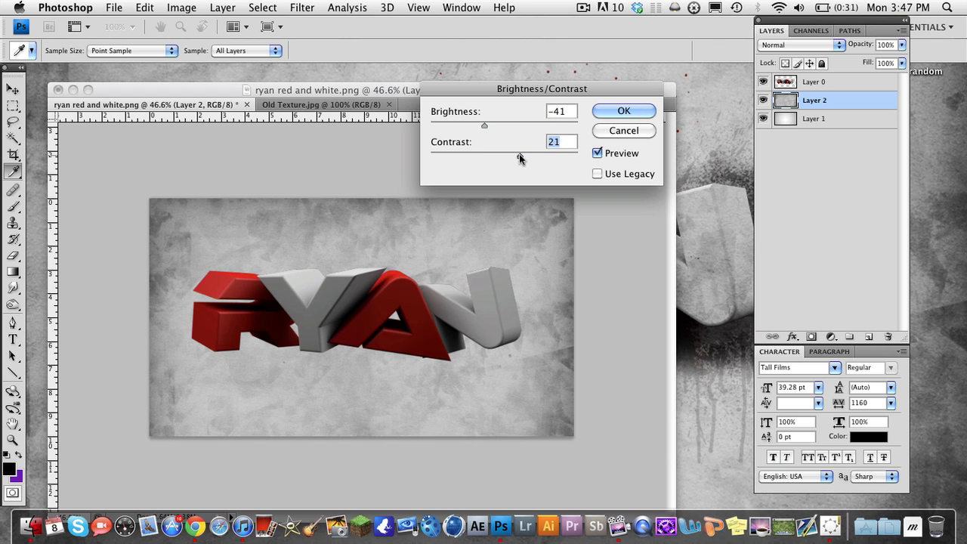
{"action": "left_click_drag", "start_coordinate": [519, 155], "coordinate": [518, 155]}
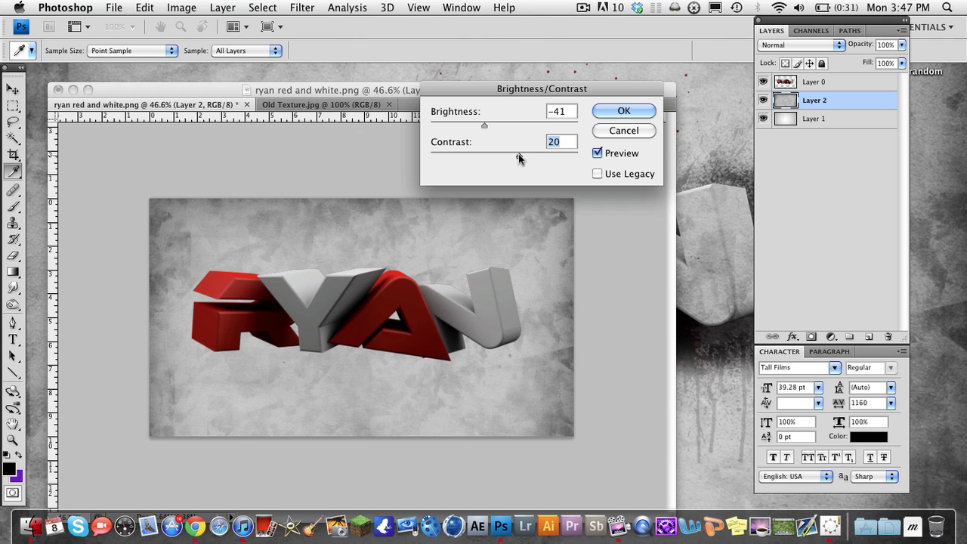
{"action": "left_click", "coordinate": [608, 111]}
{"action": "key", "text": "v"}
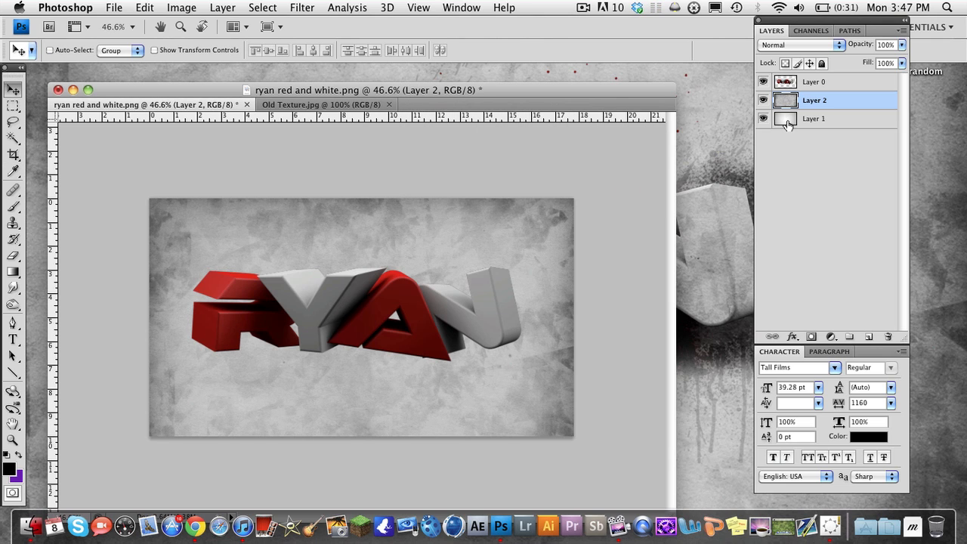
Move gradient Layer 1 above texture Layer 2 and set its blend mode to Overlay
{"action": "left_click_drag", "start_coordinate": [792, 101], "coordinate": [791, 98]}
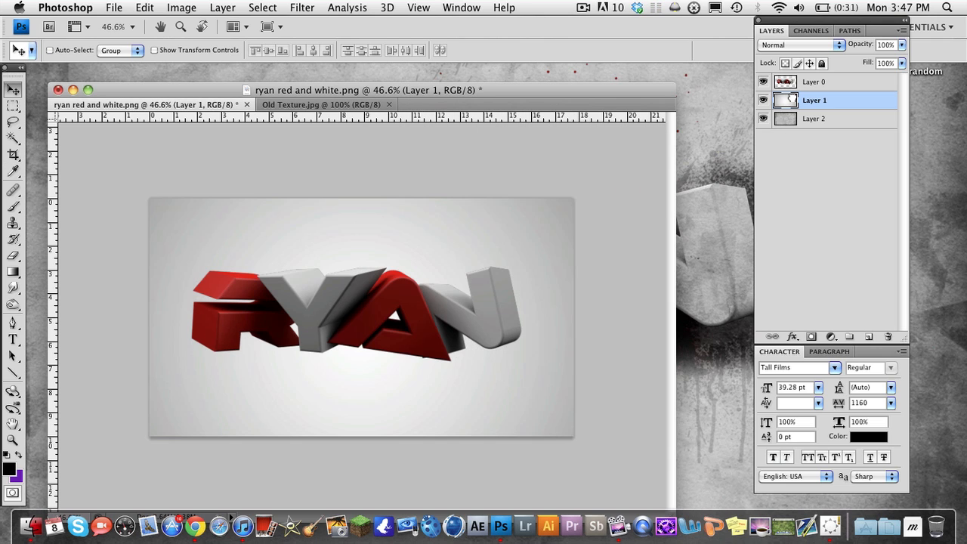
{"action": "left_click", "coordinate": [782, 45]}
{"action": "left_click", "coordinate": [857, 143]}
{"action": "left_click", "coordinate": [799, 43]}
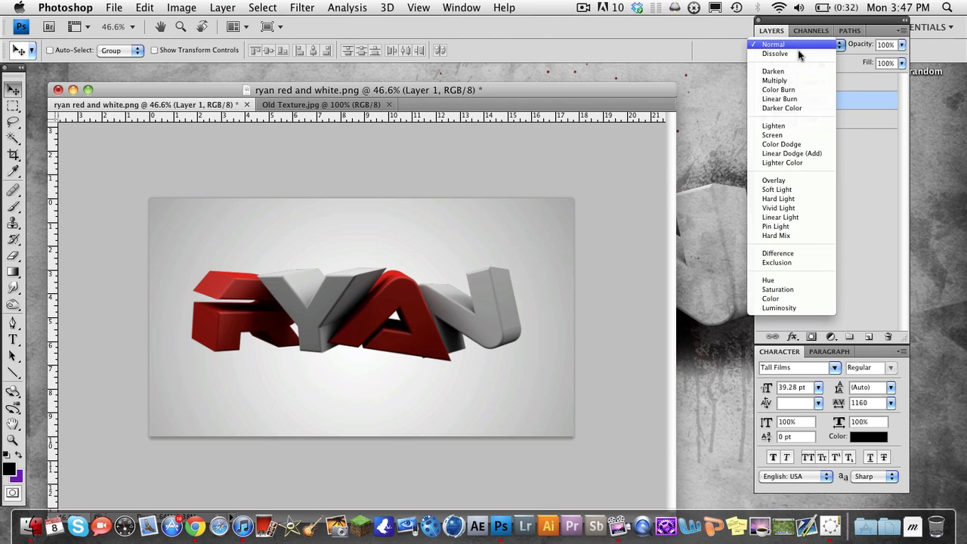
{"action": "left_click", "coordinate": [787, 179]}
{"action": "key", "text": "XF86AudioLowerVolume"}
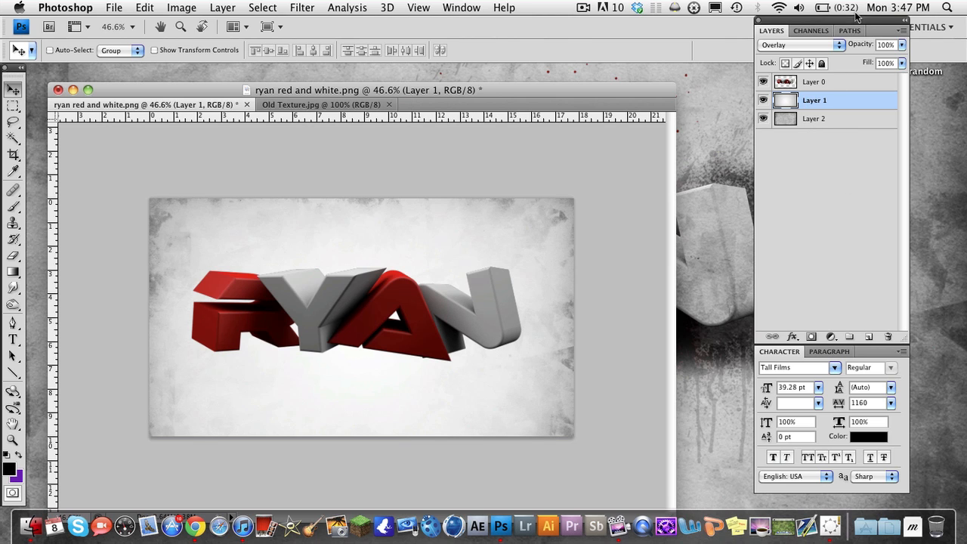
Lower Layer 1's opacity to 26% and compare the background with the gradient hidden and shown
{"action": "mouse_move", "coordinate": [857, 45]}
{"action": "left_mouse_down"}
{"action": "mouse_move", "coordinate": [838, 46]}
{"action": "mouse_move", "coordinate": [849, 47]}
{"action": "left_mouse_up"}
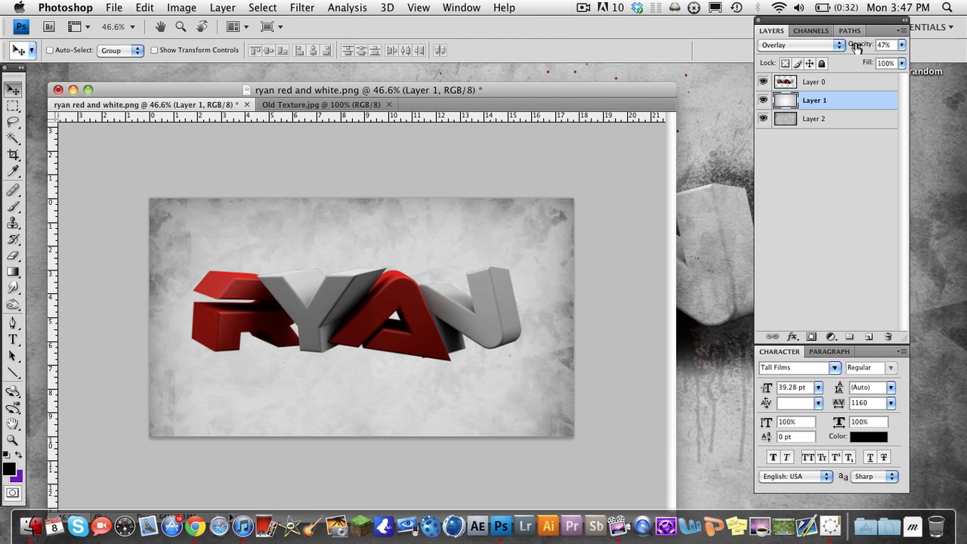
{"action": "left_click", "coordinate": [763, 101]}
{"action": "left_click", "coordinate": [762, 101]}
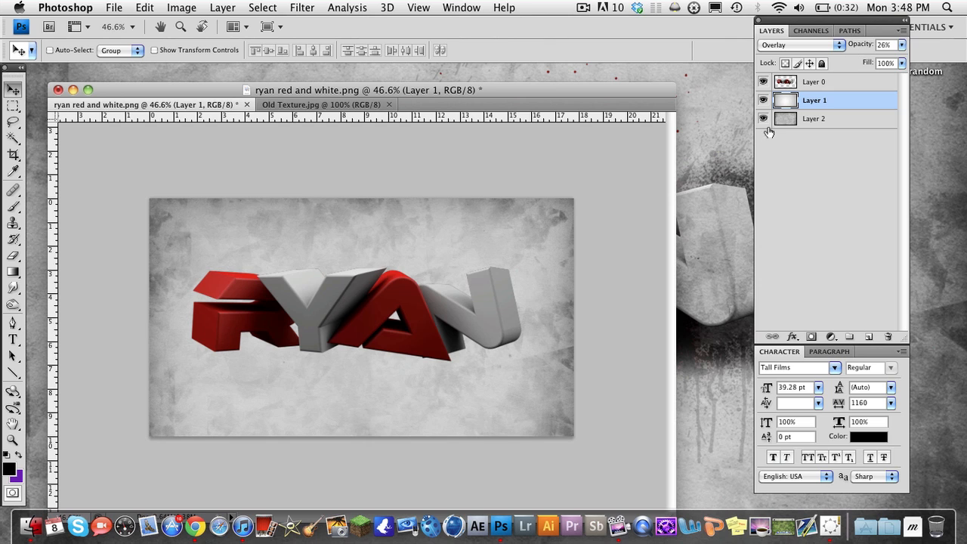
{"action": "left_click", "coordinate": [763, 101]}
{"action": "left_click", "coordinate": [762, 101]}
Duplicate Layer 0, the 3D text layer, keeping the default name for the copy
{"action": "left_click", "coordinate": [799, 84]}
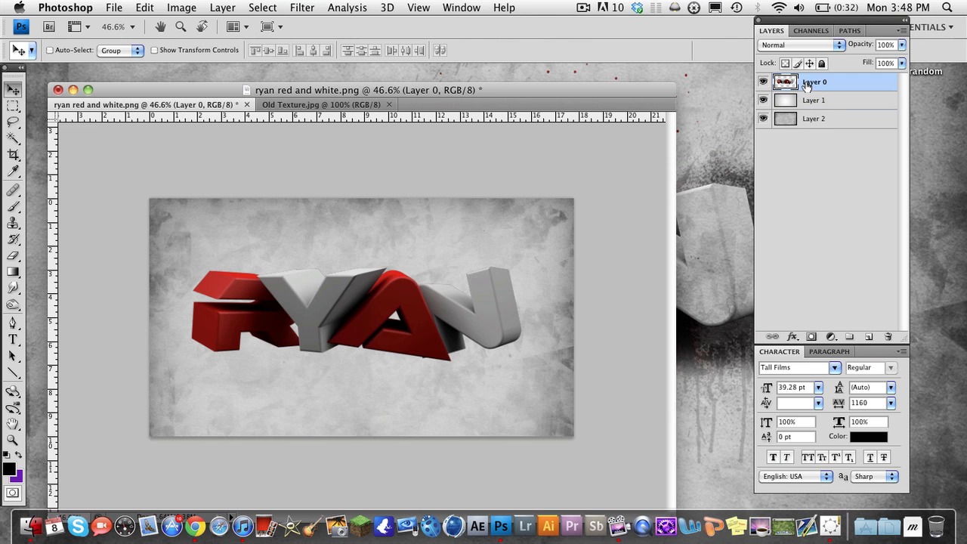
{"action": "right_click", "coordinate": [807, 87]}
{"action": "left_click", "coordinate": [820, 124]}
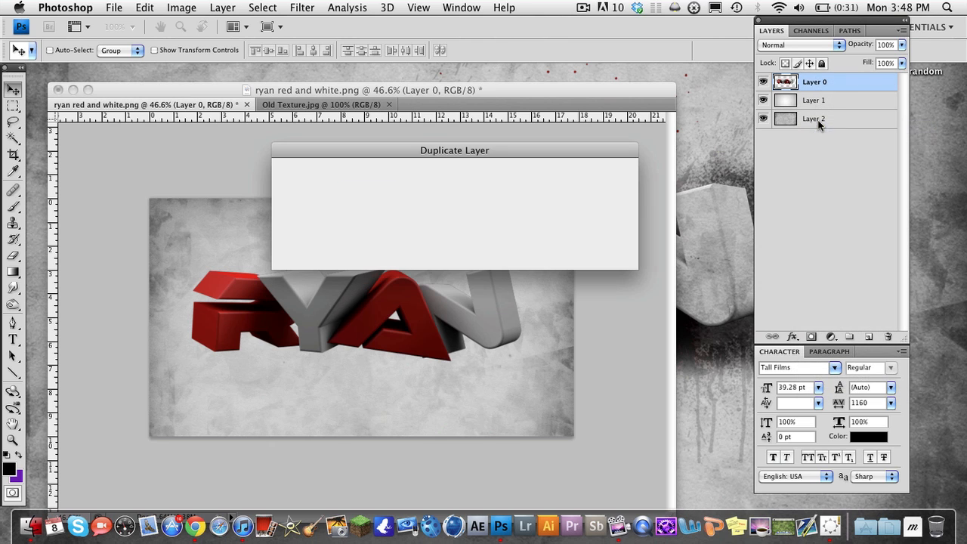
{"action": "left_click", "coordinate": [583, 171]}
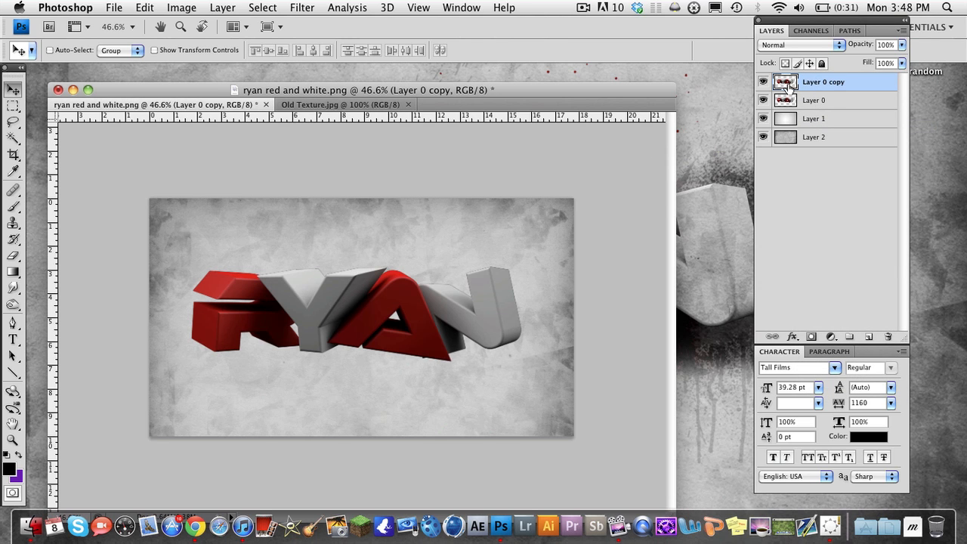
Scale the original Layer 0 below the copy to about 108.5% in both directions around its centre
{"action": "left_click", "coordinate": [814, 102]}
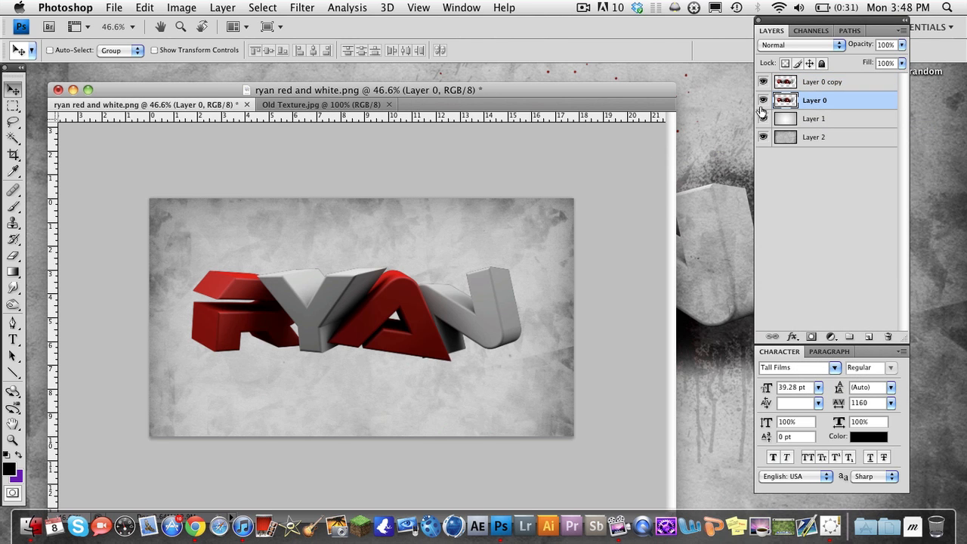
{"action": "key", "text": "super+t"}
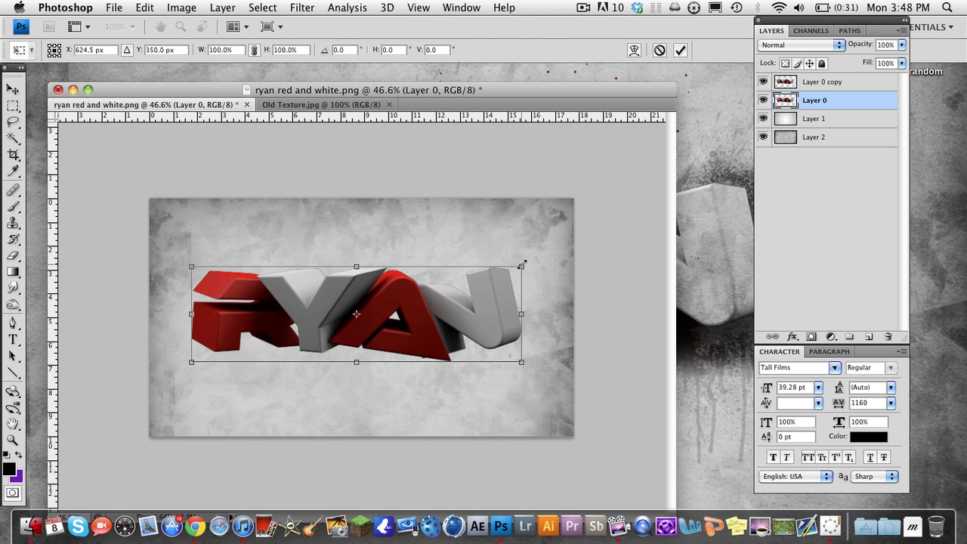
{"action": "left_click_drag", "start_coordinate": [522, 264], "coordinate": [536, 259]}
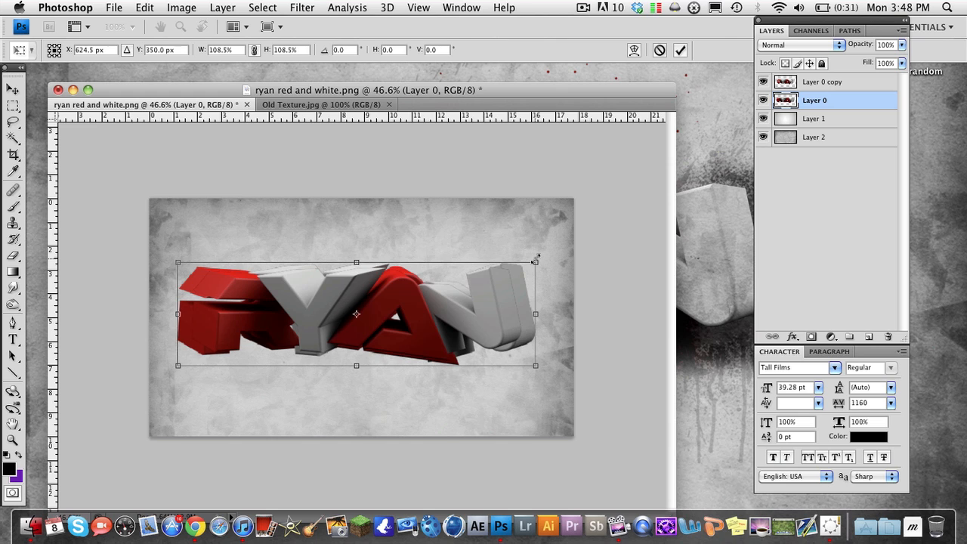
{"action": "key", "text": "Return"}
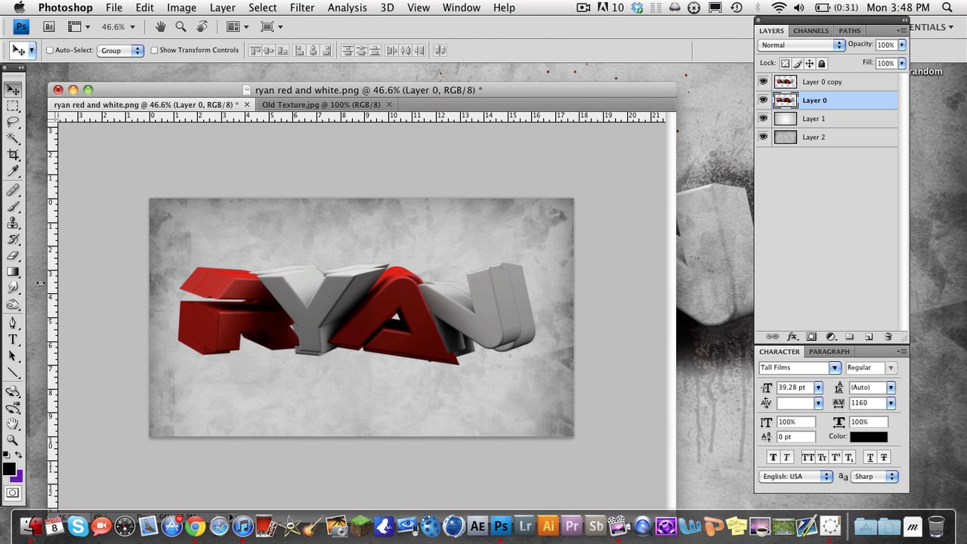
Choose the Smudge tool at 50% strength and set it up with an 80 px spatter-style brush
{"action": "left_click", "coordinate": [14, 290]}
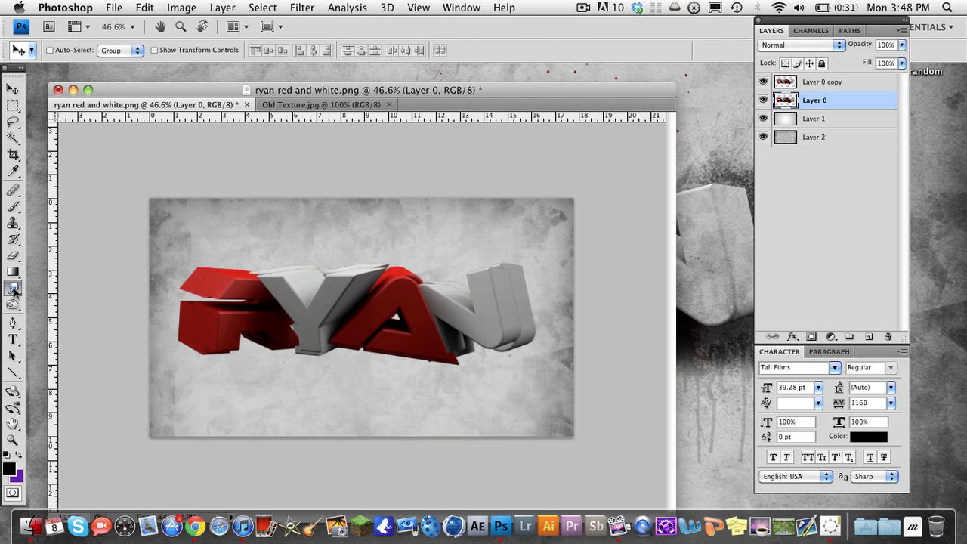
{"action": "left_click", "coordinate": [21, 292]}
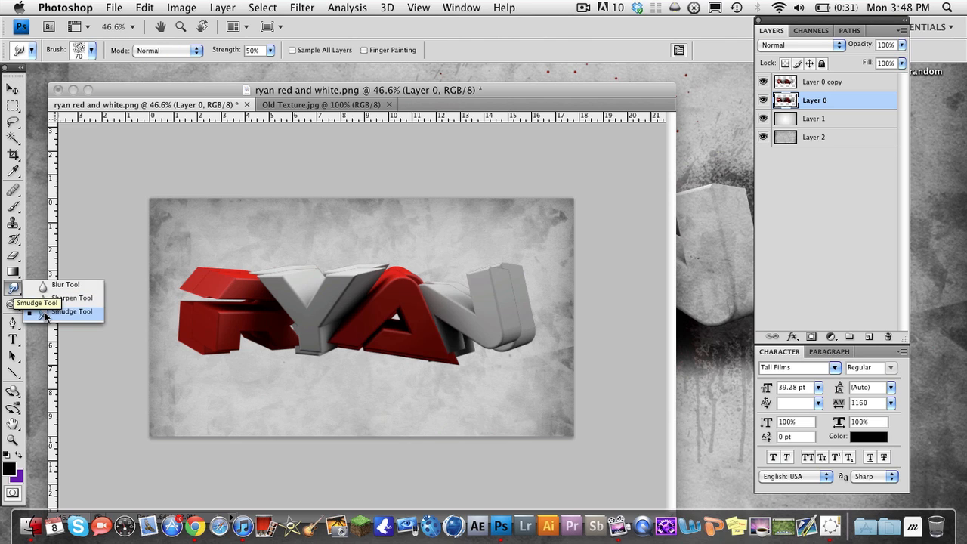
{"action": "left_click", "coordinate": [26, 302]}
{"action": "left_click", "coordinate": [13, 290]}
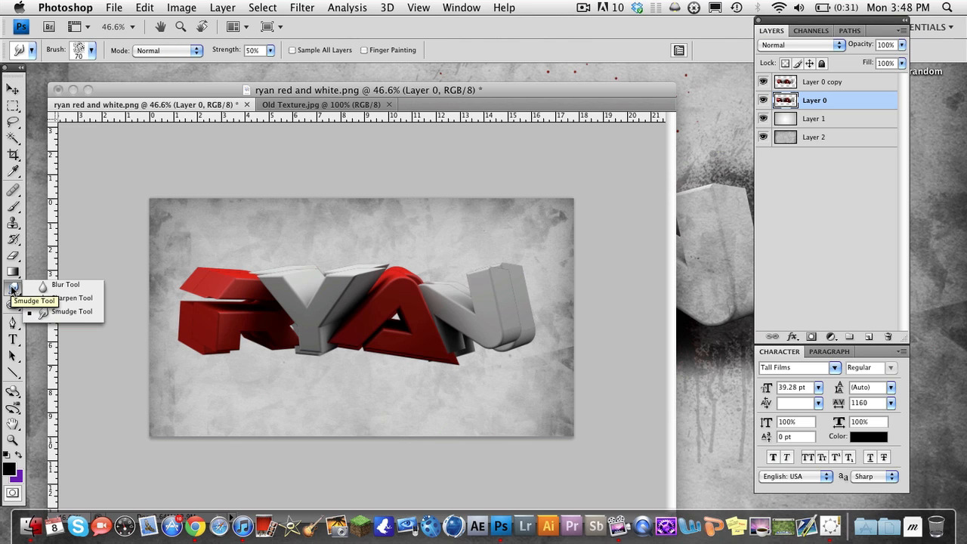
{"action": "left_click", "coordinate": [39, 312]}
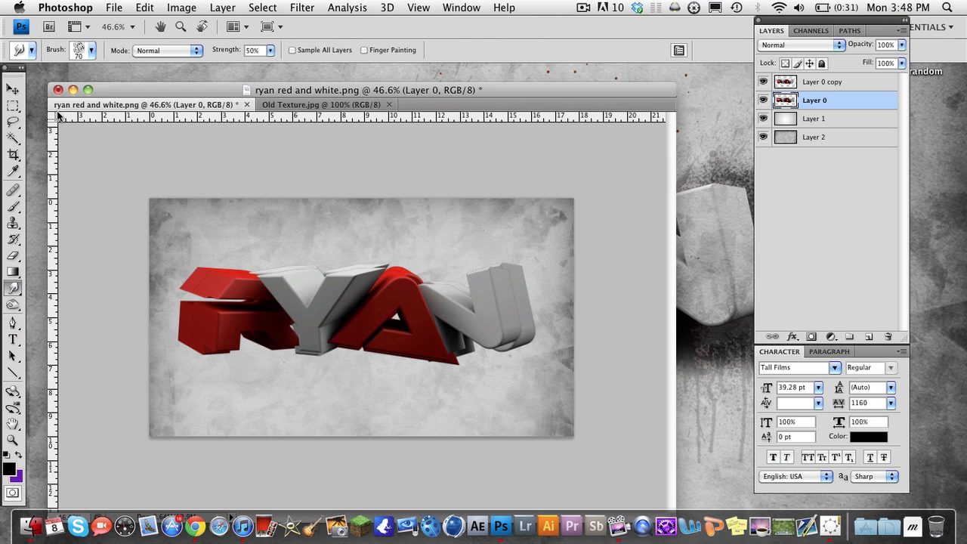
{"action": "left_click", "coordinate": [94, 50]}
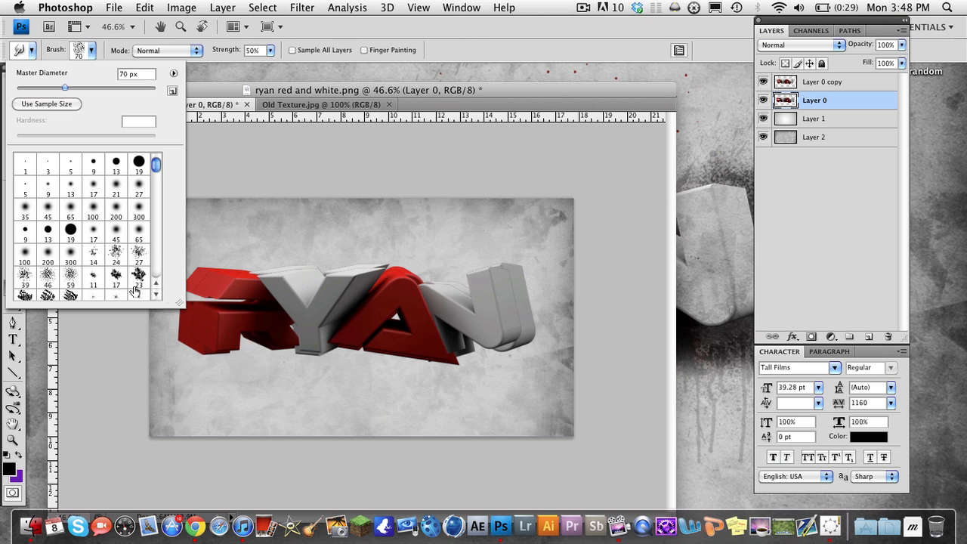
{"action": "scroll", "coordinate": [57, 274], "scroll_direction": "down", "scroll_amount": 1}
{"action": "scroll", "coordinate": [69, 272], "scroll_direction": "down", "scroll_amount": 1}
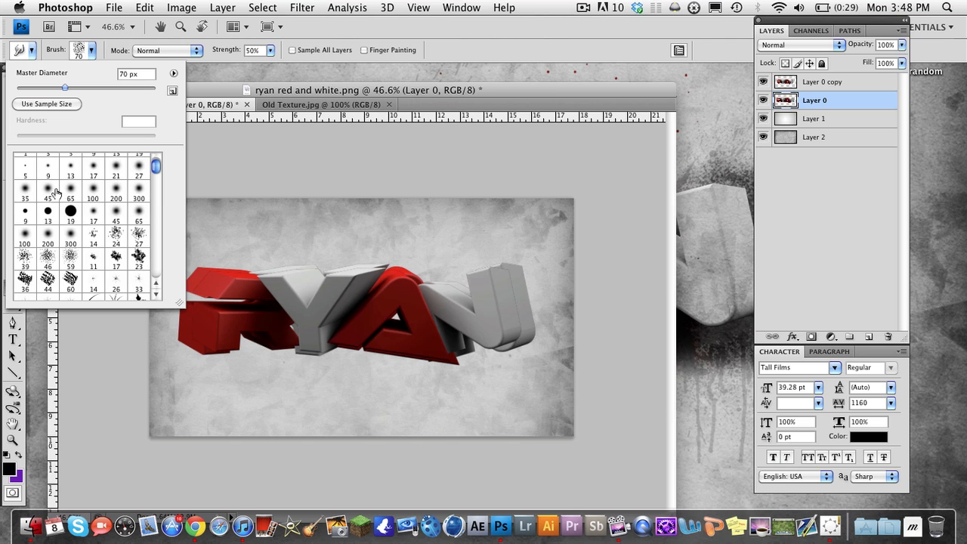
{"action": "scroll", "coordinate": [69, 198], "scroll_direction": "down", "scroll_amount": 1}
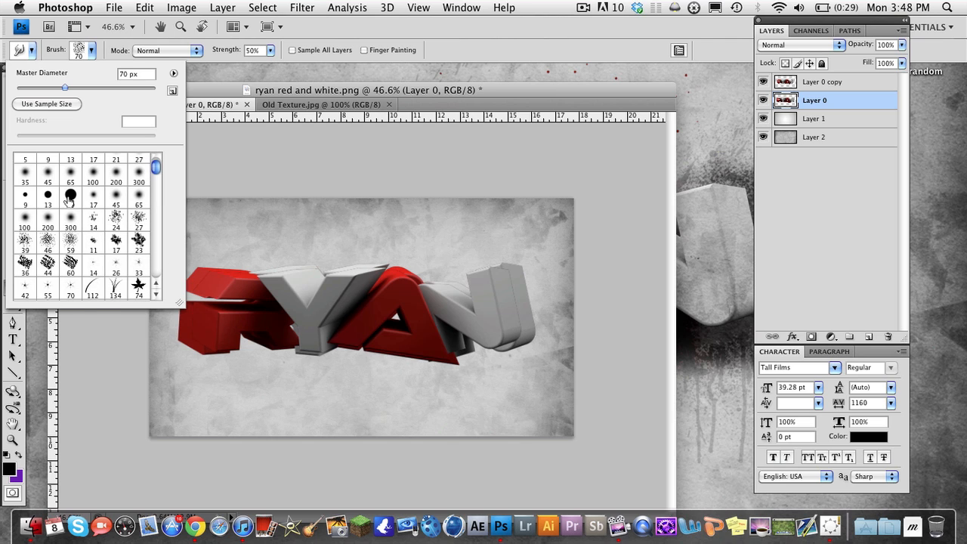
{"action": "left_click", "coordinate": [229, 93]}
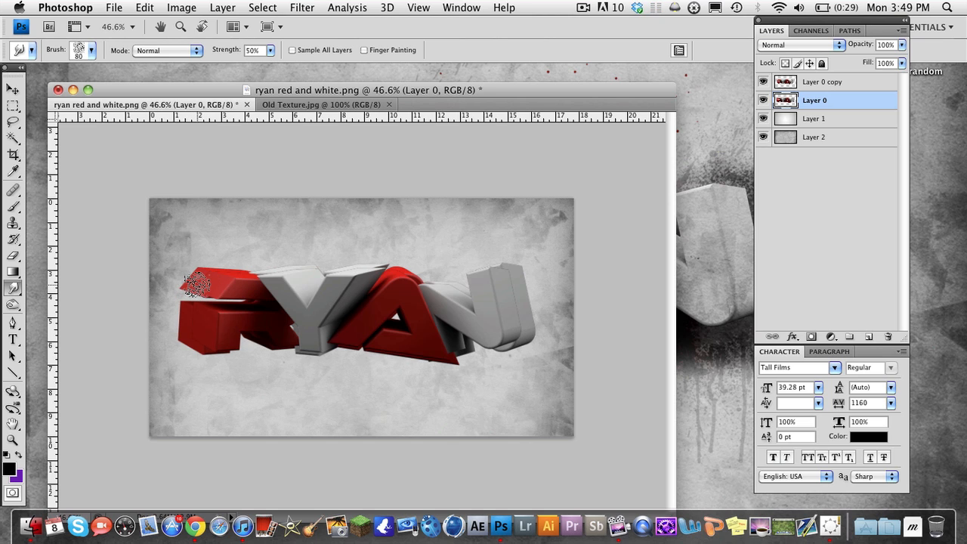
Smudge the edges of Layer 0 outward all around the 3D text and scale the smudged layer up slightly
{"action": "mouse_move", "coordinate": [196, 284]}
{"action": "left_mouse_down"}
{"action": "mouse_move", "coordinate": [204, 265]}
{"action": "mouse_move", "coordinate": [235, 275]}
{"action": "mouse_move", "coordinate": [236, 261]}
{"action": "mouse_move", "coordinate": [222, 273]}
{"action": "mouse_move", "coordinate": [220, 257]}
{"action": "mouse_move", "coordinate": [250, 274]}
{"action": "mouse_move", "coordinate": [258, 261]}
{"action": "mouse_move", "coordinate": [273, 274]}
{"action": "mouse_move", "coordinate": [273, 261]}
{"action": "mouse_move", "coordinate": [285, 274]}
{"action": "mouse_move", "coordinate": [288, 251]}
{"action": "mouse_move", "coordinate": [309, 277]}
{"action": "mouse_move", "coordinate": [309, 256]}
{"action": "mouse_move", "coordinate": [338, 273]}
{"action": "mouse_move", "coordinate": [330, 253]}
{"action": "mouse_move", "coordinate": [352, 273]}
{"action": "mouse_move", "coordinate": [349, 251]}
{"action": "mouse_move", "coordinate": [371, 272]}
{"action": "mouse_move", "coordinate": [373, 255]}
{"action": "mouse_move", "coordinate": [375, 270]}
{"action": "mouse_move", "coordinate": [376, 259]}
{"action": "mouse_move", "coordinate": [378, 271]}
{"action": "mouse_move", "coordinate": [399, 274]}
{"action": "mouse_move", "coordinate": [407, 253]}
{"action": "mouse_move", "coordinate": [425, 286]}
{"action": "mouse_move", "coordinate": [448, 287]}
{"action": "mouse_move", "coordinate": [459, 258]}
{"action": "mouse_move", "coordinate": [462, 290]}
{"action": "mouse_move", "coordinate": [470, 273]}
{"action": "mouse_move", "coordinate": [500, 261]}
{"action": "mouse_move", "coordinate": [497, 292]}
{"action": "mouse_move", "coordinate": [514, 266]}
{"action": "mouse_move", "coordinate": [508, 293]}
{"action": "mouse_move", "coordinate": [527, 281]}
{"action": "mouse_move", "coordinate": [516, 299]}
{"action": "mouse_move", "coordinate": [531, 327]}
{"action": "mouse_move", "coordinate": [524, 341]}
{"action": "mouse_move", "coordinate": [493, 355]}
{"action": "mouse_move", "coordinate": [468, 347]}
{"action": "mouse_move", "coordinate": [458, 365]}
{"action": "mouse_move", "coordinate": [417, 351]}
{"action": "mouse_move", "coordinate": [410, 368]}
{"action": "mouse_move", "coordinate": [372, 348]}
{"action": "mouse_move", "coordinate": [392, 373]}
{"action": "mouse_move", "coordinate": [362, 354]}
{"action": "mouse_move", "coordinate": [358, 370]}
{"action": "mouse_move", "coordinate": [332, 333]}
{"action": "mouse_move", "coordinate": [332, 349]}
{"action": "mouse_move", "coordinate": [305, 350]}
{"action": "mouse_move", "coordinate": [300, 363]}
{"action": "mouse_move", "coordinate": [323, 365]}
{"action": "mouse_move", "coordinate": [332, 354]}
{"action": "mouse_move", "coordinate": [278, 361]}
{"action": "mouse_move", "coordinate": [268, 342]}
{"action": "mouse_move", "coordinate": [242, 368]}
{"action": "mouse_move", "coordinate": [204, 346]}
{"action": "mouse_move", "coordinate": [190, 305]}
{"action": "mouse_move", "coordinate": [175, 306]}
{"action": "mouse_move", "coordinate": [246, 301]}
{"action": "mouse_move", "coordinate": [210, 303]}
{"action": "mouse_move", "coordinate": [185, 334]}
{"action": "mouse_move", "coordinate": [197, 350]}
{"action": "mouse_move", "coordinate": [270, 346]}
{"action": "left_mouse_up"}
{"action": "mouse_move", "coordinate": [284, 281]}
{"action": "left_mouse_down"}
{"action": "mouse_move", "coordinate": [251, 272]}
{"action": "mouse_move", "coordinate": [264, 263]}
{"action": "mouse_move", "coordinate": [267, 275]}
{"action": "mouse_move", "coordinate": [277, 266]}
{"action": "mouse_move", "coordinate": [306, 279]}
{"action": "left_mouse_up"}
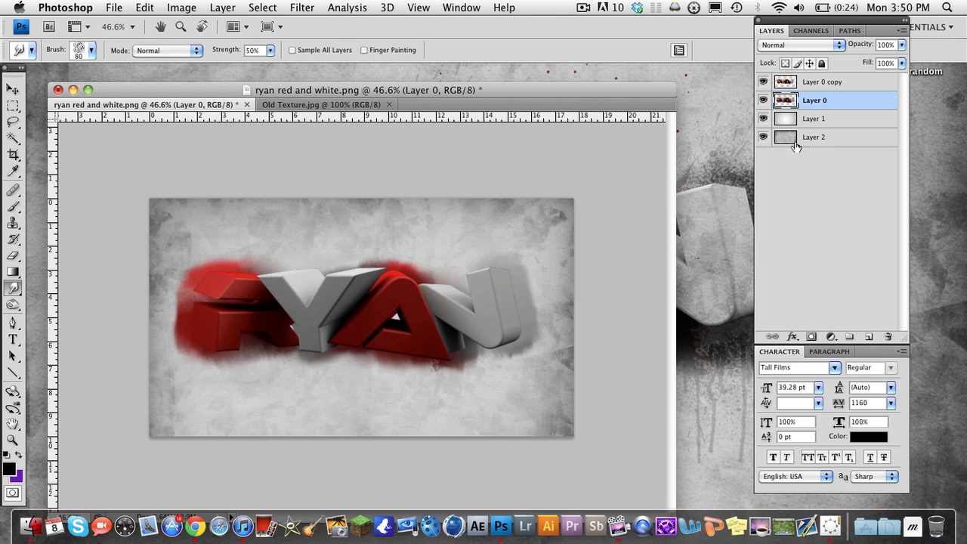
{"action": "key", "text": "super+t"}
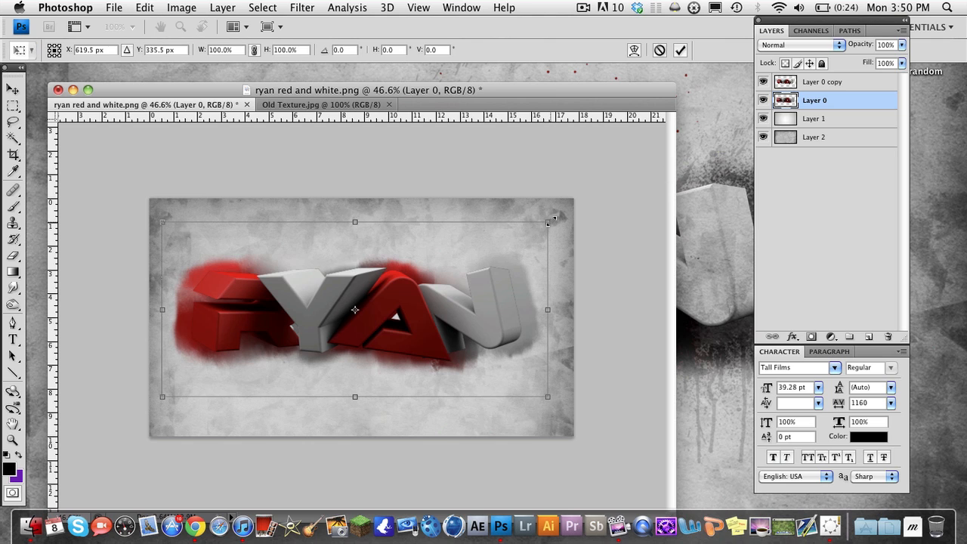
{"action": "key", "text": "Return"}
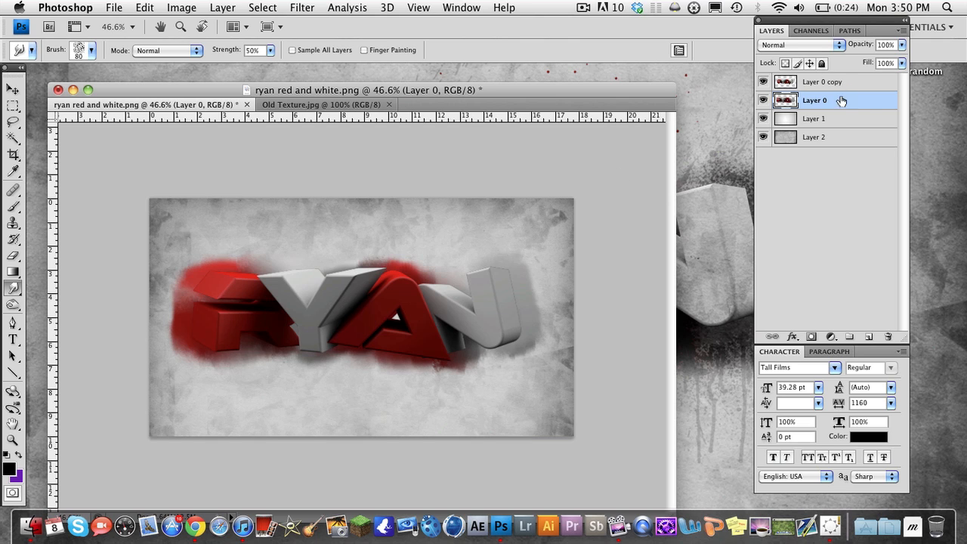
Compare Color Burn and Linear Burn on smudged Layer 0 and set its blend mode to Color Burn
{"action": "left_click", "coordinate": [821, 45]}
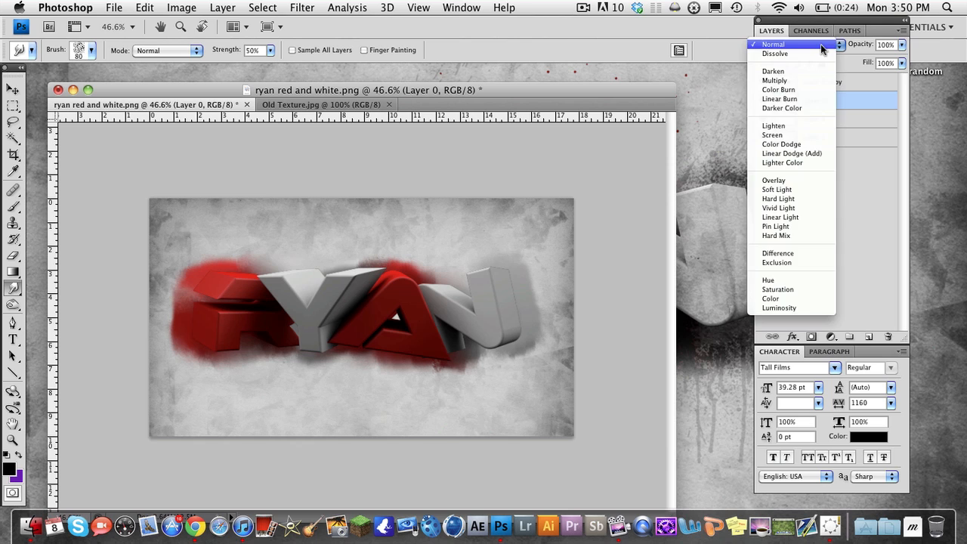
{"action": "left_click", "coordinate": [780, 90]}
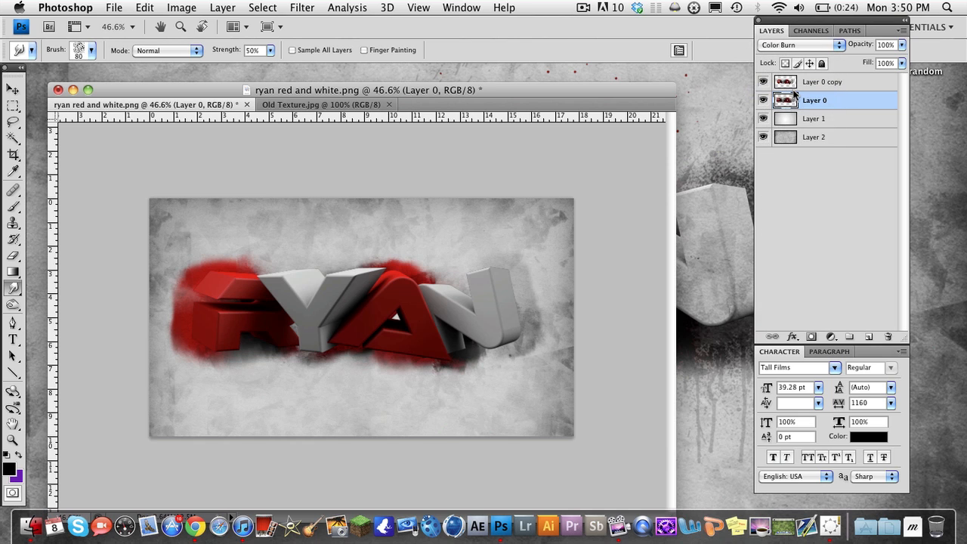
{"action": "left_click", "coordinate": [794, 46]}
{"action": "left_click", "coordinate": [792, 56]}
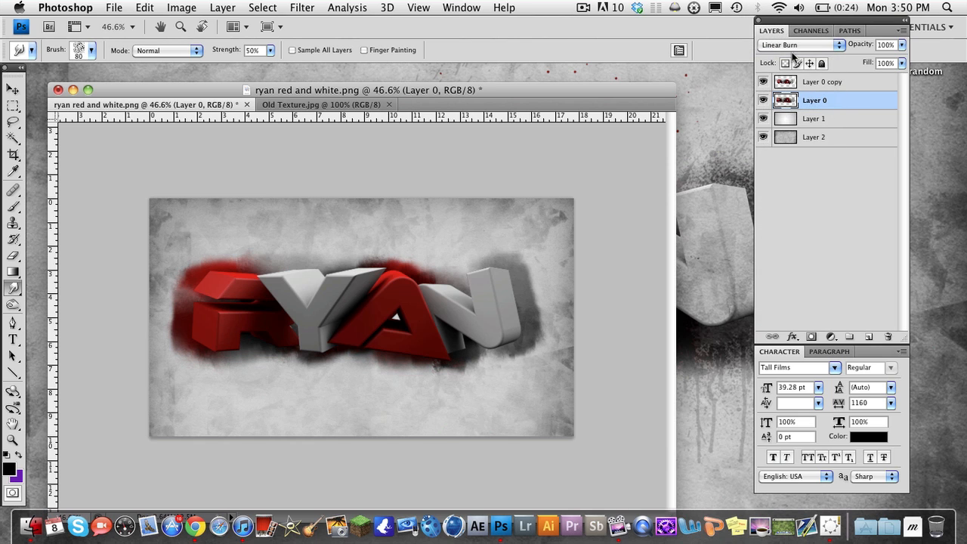
{"action": "left_click", "coordinate": [794, 47]}
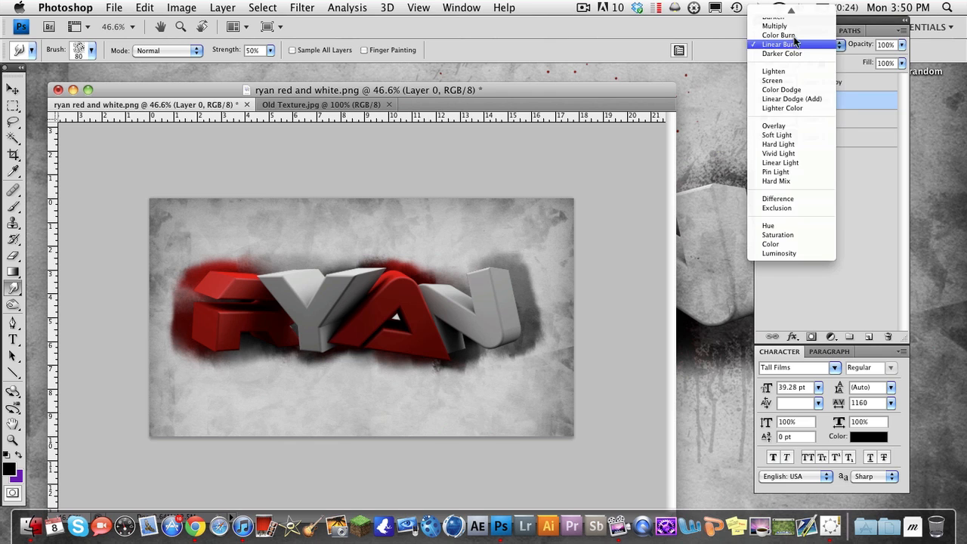
{"action": "left_click", "coordinate": [789, 36]}
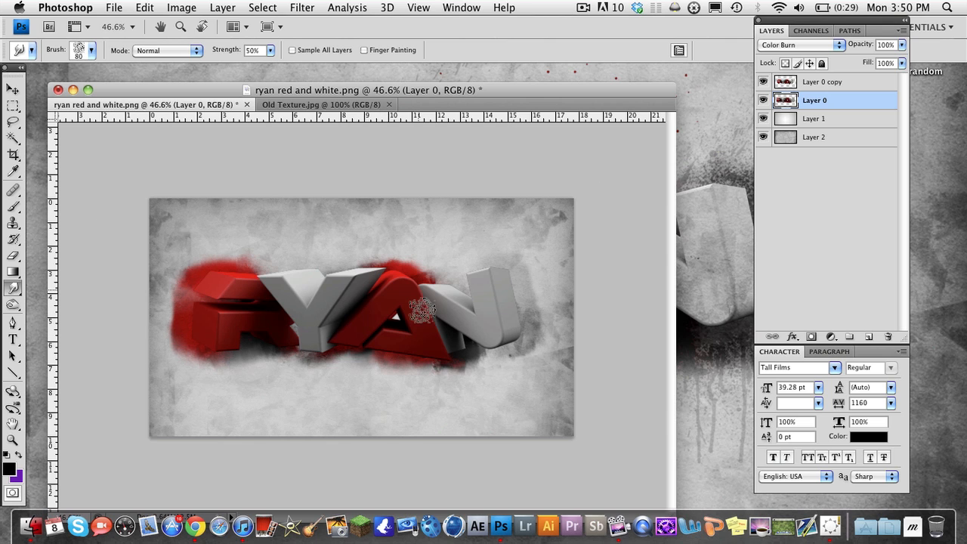
Duplicate texture Layer 2, keeping the default name for the copy
{"action": "left_click", "coordinate": [818, 146]}
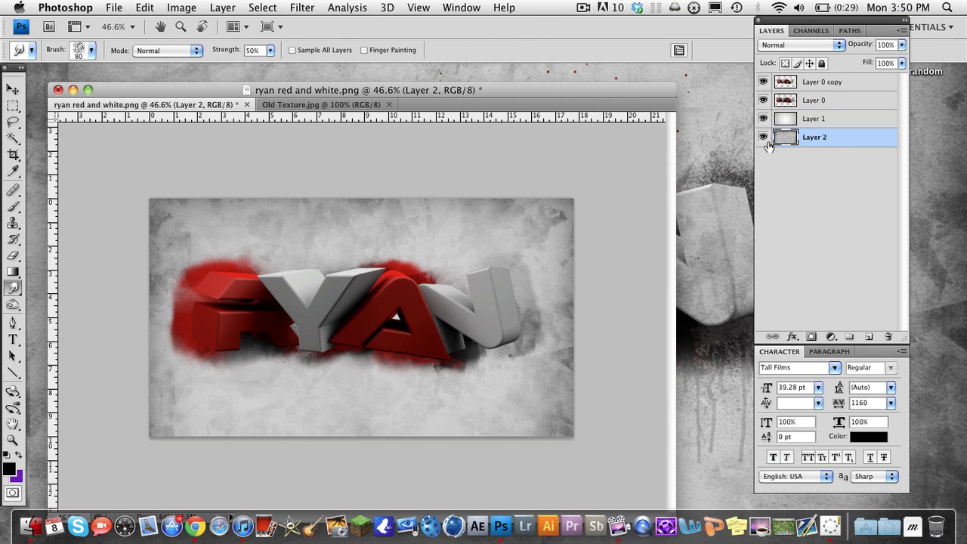
{"action": "right_click", "coordinate": [799, 144]}
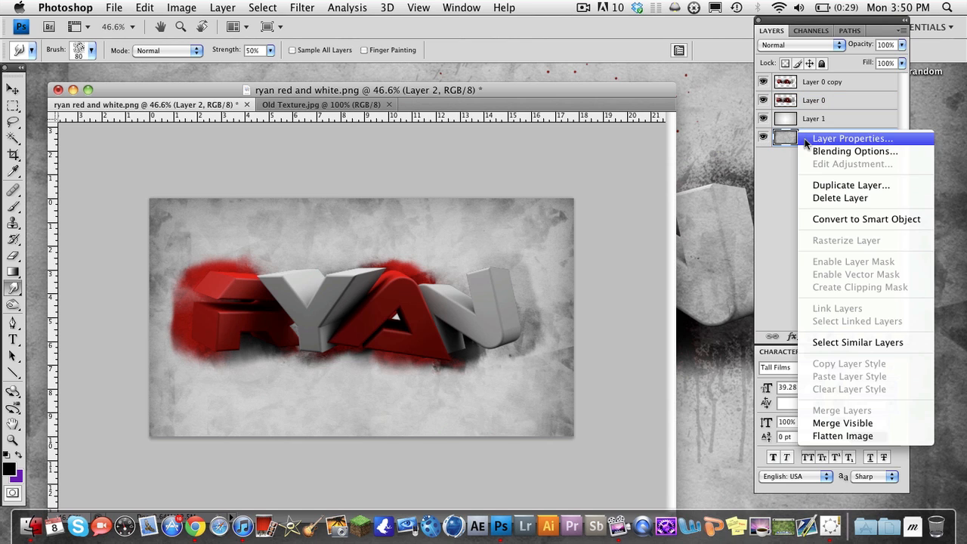
{"action": "left_click", "coordinate": [818, 184]}
{"action": "left_click", "coordinate": [613, 172]}
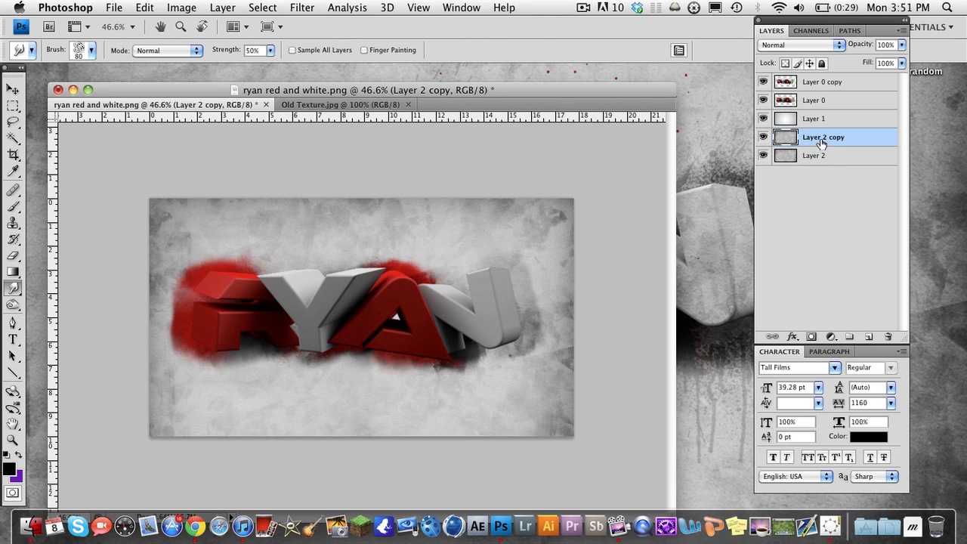
Move Layer 2 copy above Layer 0 copy and clip it to the text with a clipping mask
{"action": "left_click_drag", "start_coordinate": [822, 143], "coordinate": [813, 85]}
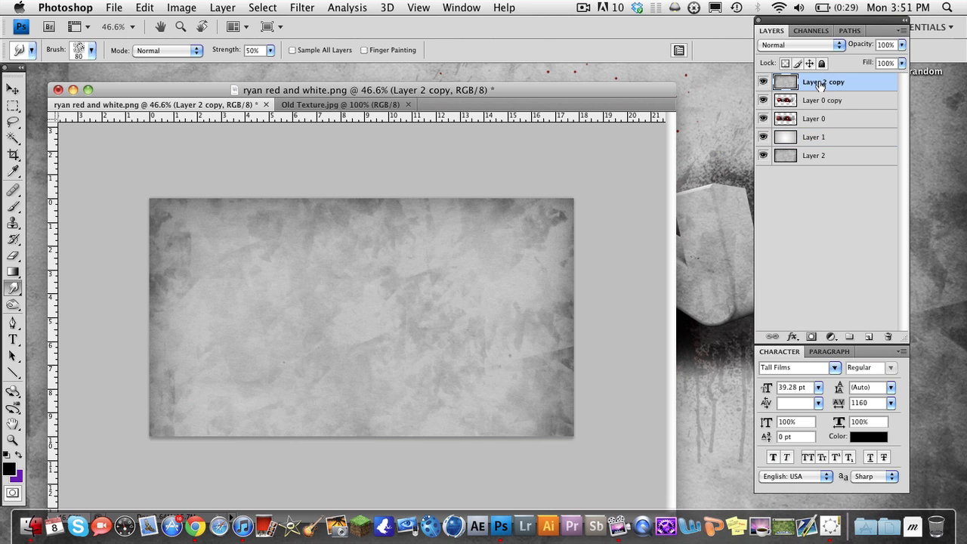
{"action": "right_click", "coordinate": [819, 83]}
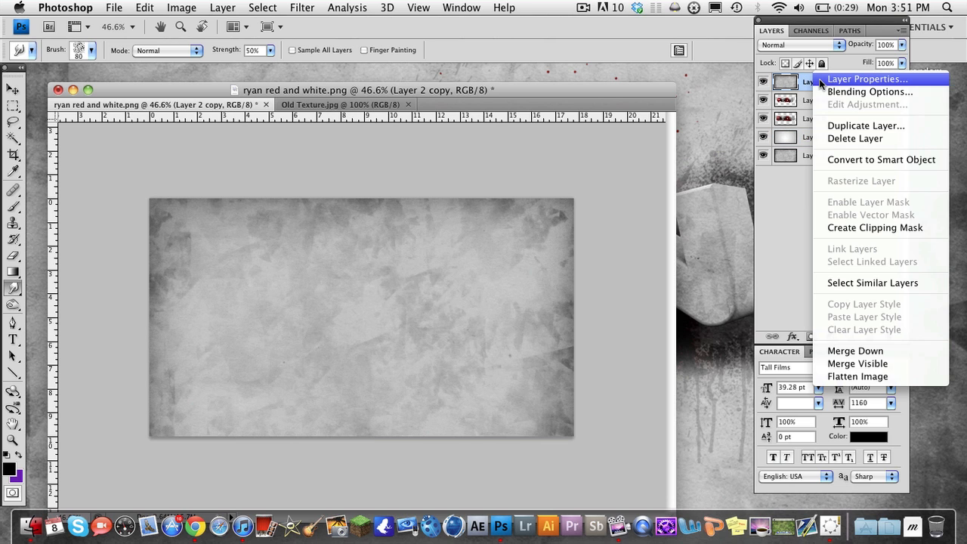
{"action": "left_click", "coordinate": [835, 227]}
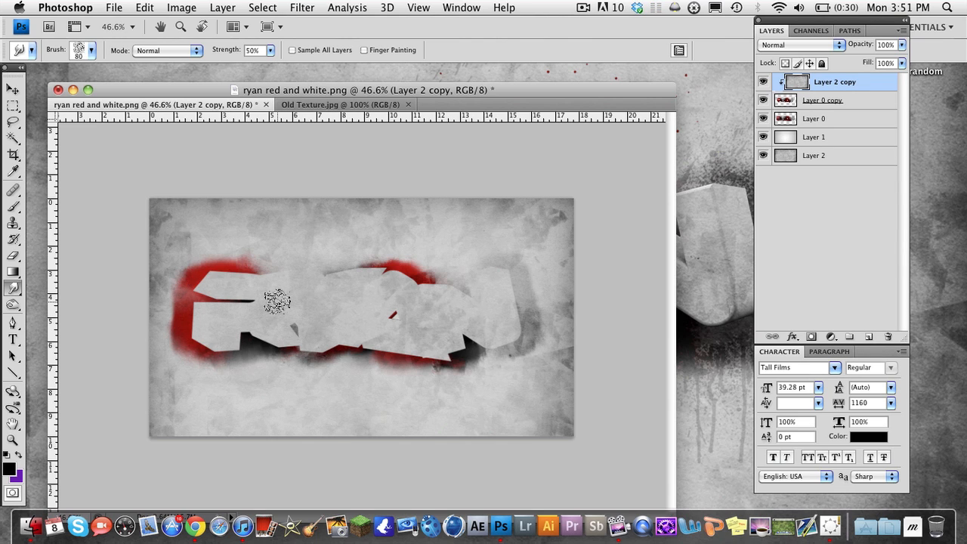
Try Overlay on the clipped Layer 2 copy, and also Color Burn at 45% opacity
{"action": "left_click", "coordinate": [773, 43]}
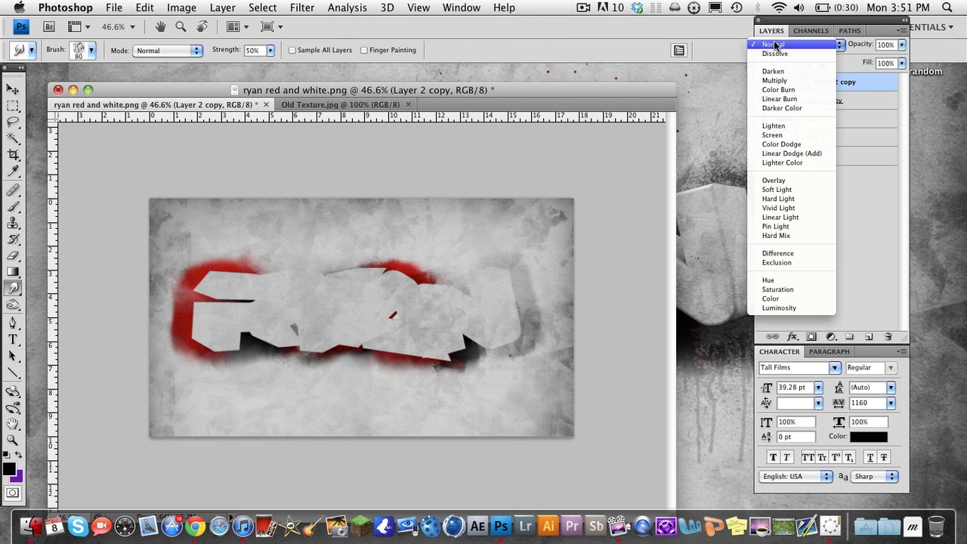
{"action": "left_click", "coordinate": [783, 180]}
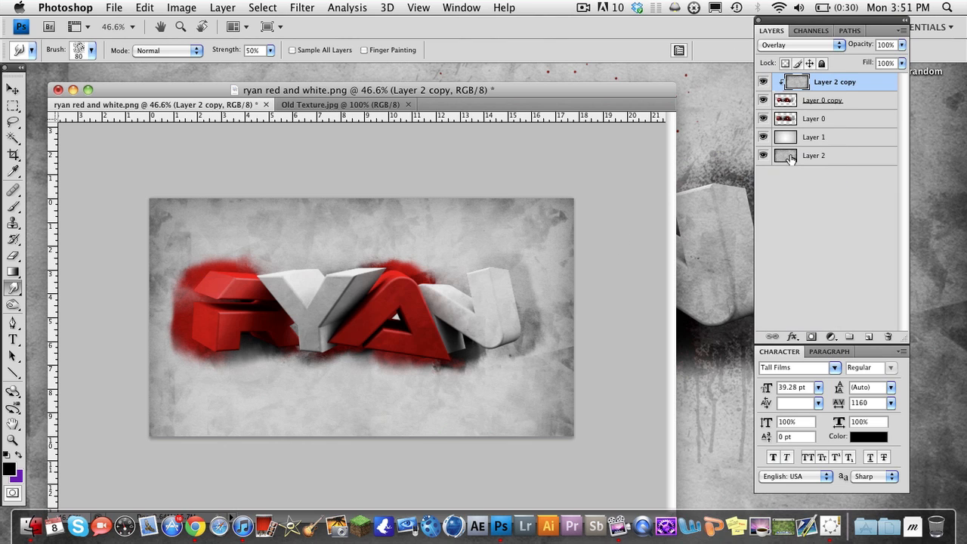
{"action": "left_click", "coordinate": [808, 43]}
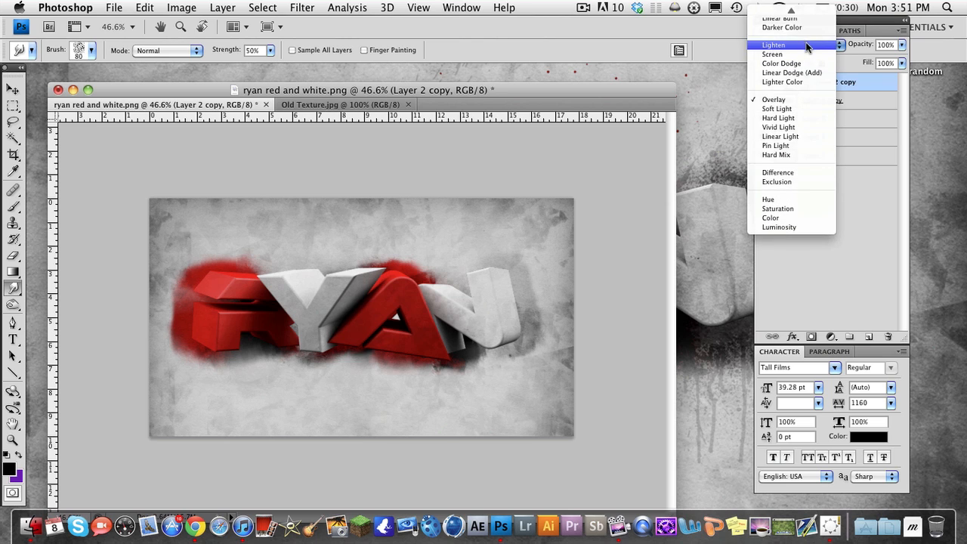
{"action": "scroll", "coordinate": [804, 60], "scroll_direction": "up", "scroll_amount": 3}
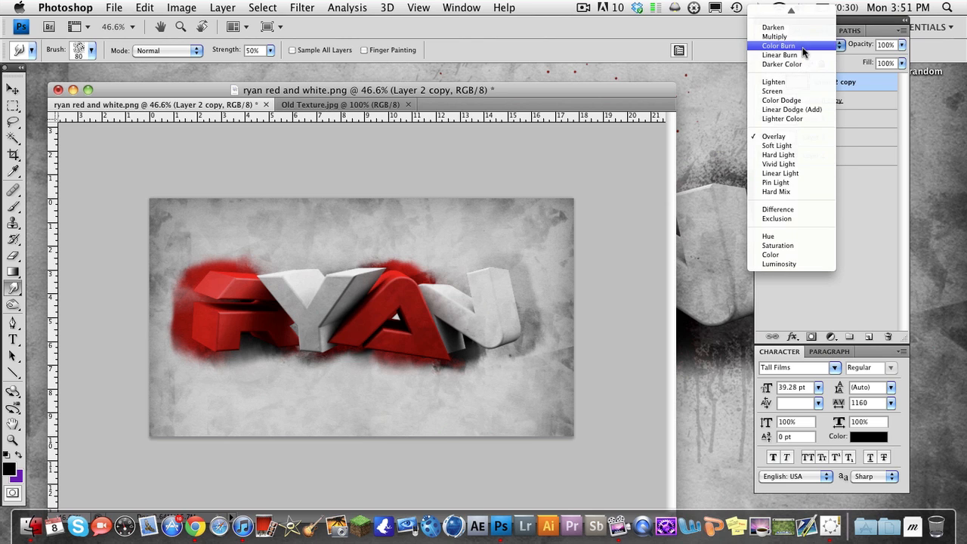
{"action": "left_click", "coordinate": [802, 47]}
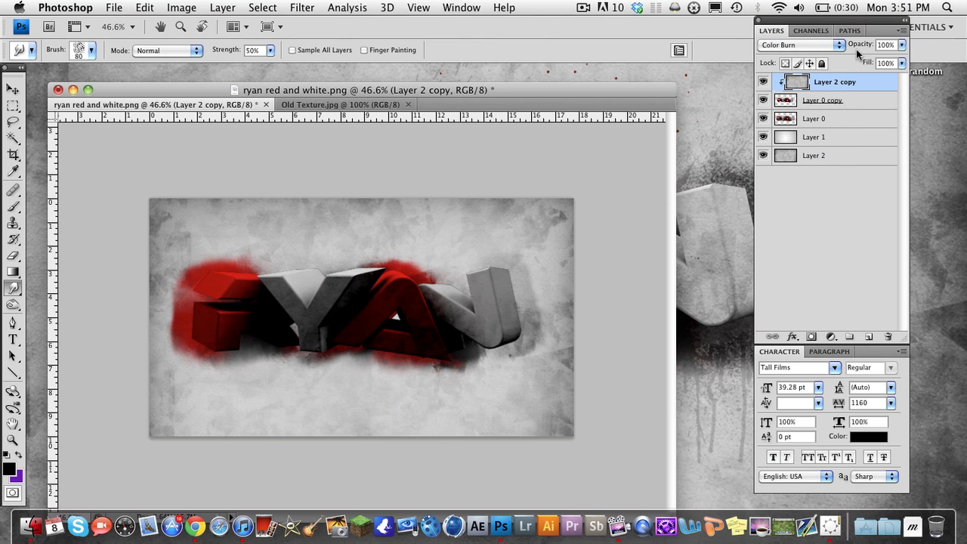
{"action": "mouse_move", "coordinate": [858, 52]}
{"action": "left_mouse_down"}
{"action": "mouse_move", "coordinate": [830, 52]}
{"action": "mouse_move", "coordinate": [851, 49]}
{"action": "left_mouse_up"}
Try Linear Burn on Layer 2 copy, switch it to Overlay and raise its opacity to 100%
{"action": "left_click", "coordinate": [820, 46]}
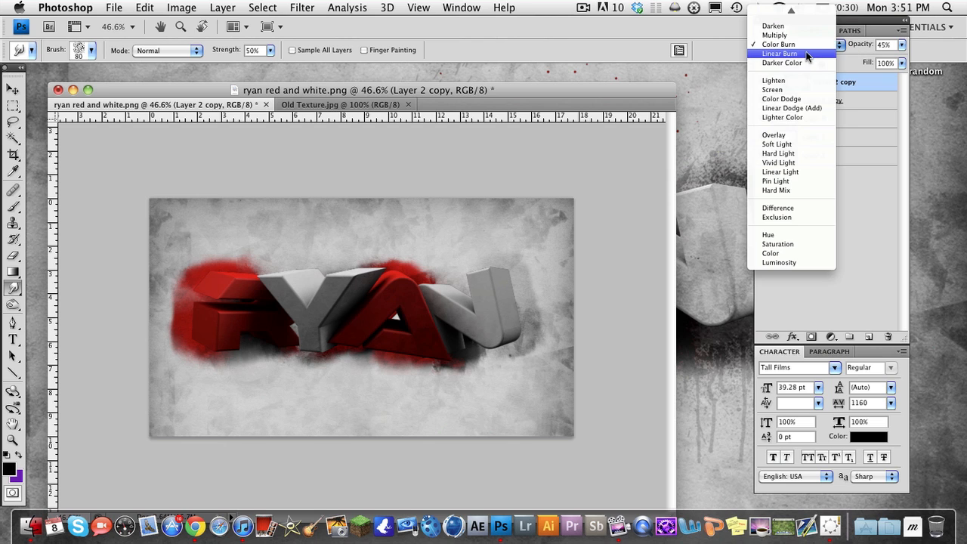
{"action": "left_click", "coordinate": [808, 56]}
{"action": "left_click", "coordinate": [816, 47]}
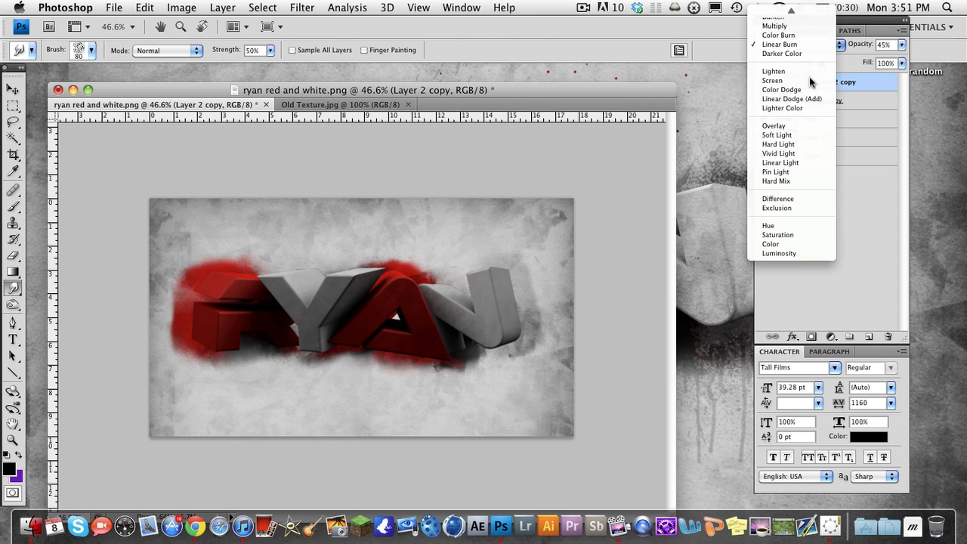
{"action": "left_click", "coordinate": [801, 125]}
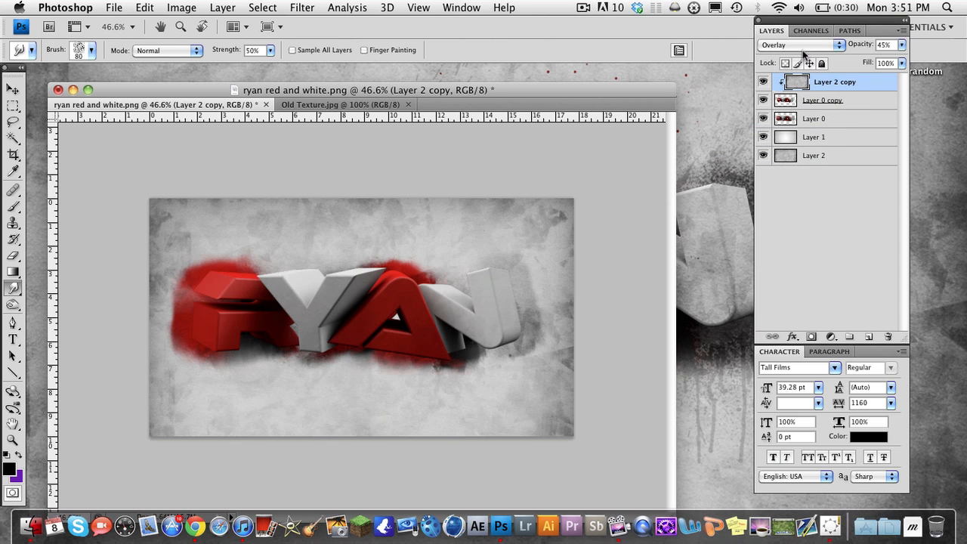
{"action": "left_click_drag", "start_coordinate": [870, 46], "coordinate": [916, 49]}
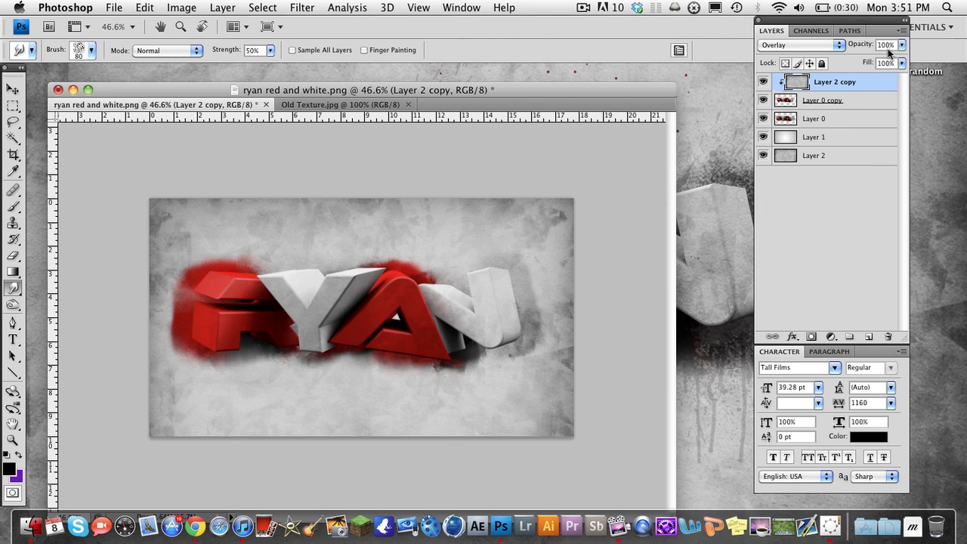
Set Layer 2 copy's blend mode to Color Burn and its opacity to 75%
{"action": "left_click", "coordinate": [812, 51]}
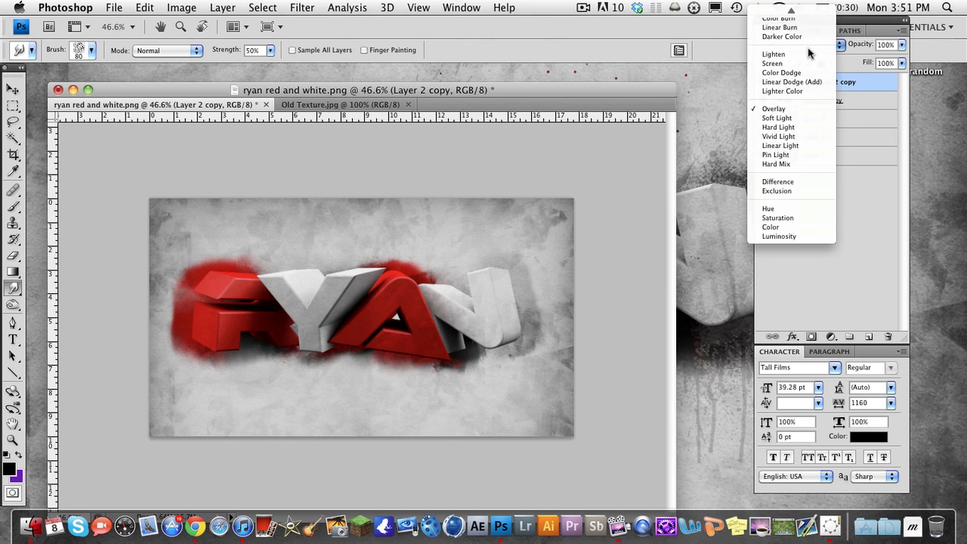
{"action": "left_click", "coordinate": [803, 45]}
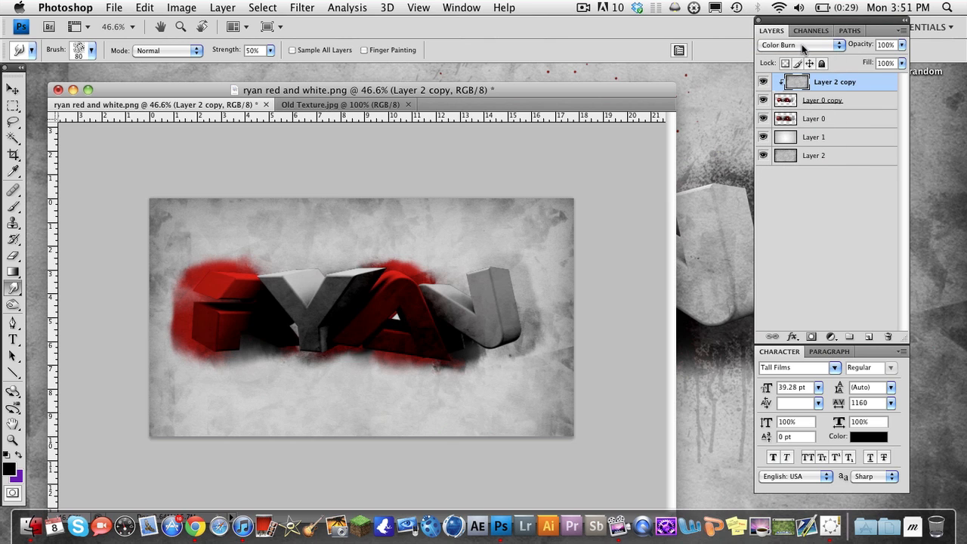
{"action": "mouse_move", "coordinate": [858, 45]}
{"action": "left_mouse_down"}
{"action": "mouse_move", "coordinate": [865, 51]}
{"action": "mouse_move", "coordinate": [854, 48]}
{"action": "left_mouse_up"}
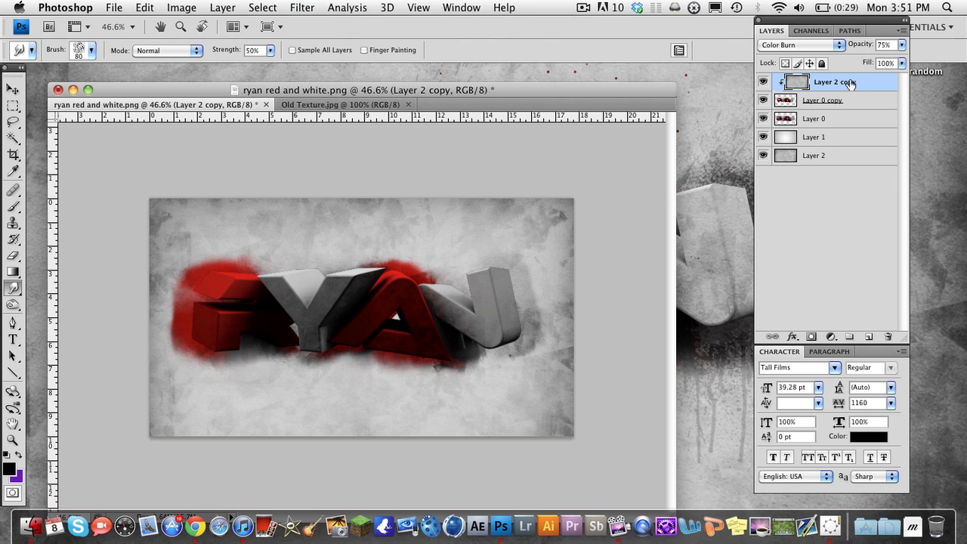
Apply a Brightness/Contrast adjustment with brightness 31 to Layer 2 copy and raise the layer's opacity to 100%
{"action": "left_click", "coordinate": [179, 7]}
{"action": "mouse_move", "coordinate": [249, 47]}
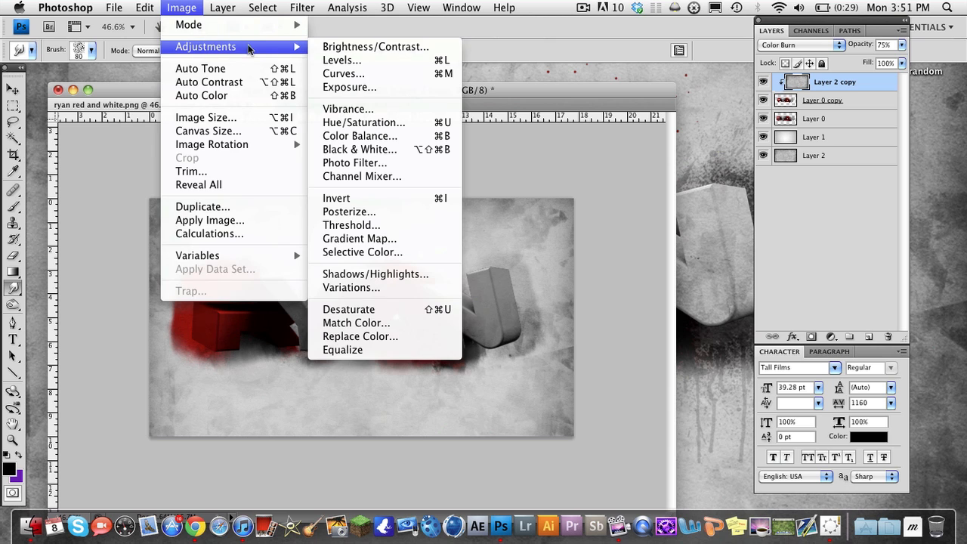
{"action": "left_click", "coordinate": [329, 47]}
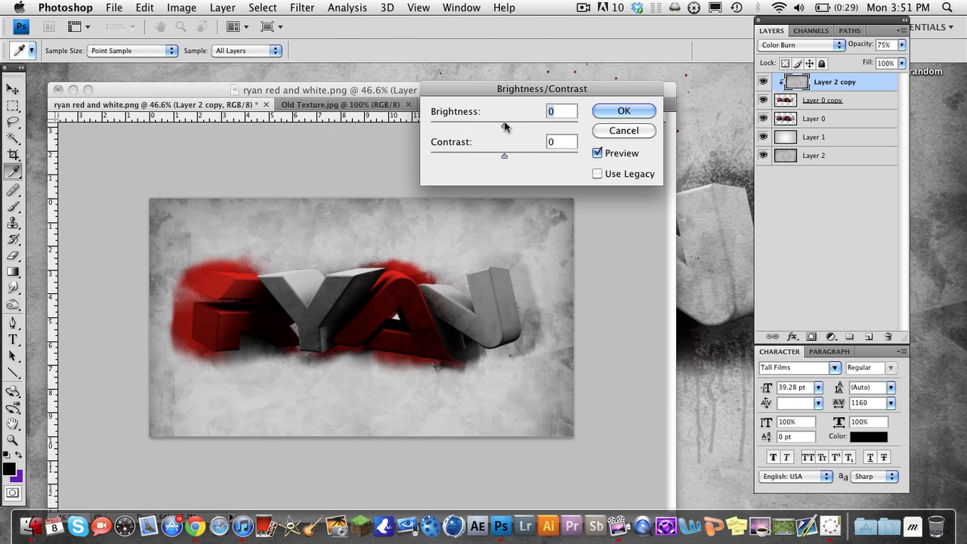
{"action": "left_click_drag", "start_coordinate": [504, 126], "coordinate": [518, 129]}
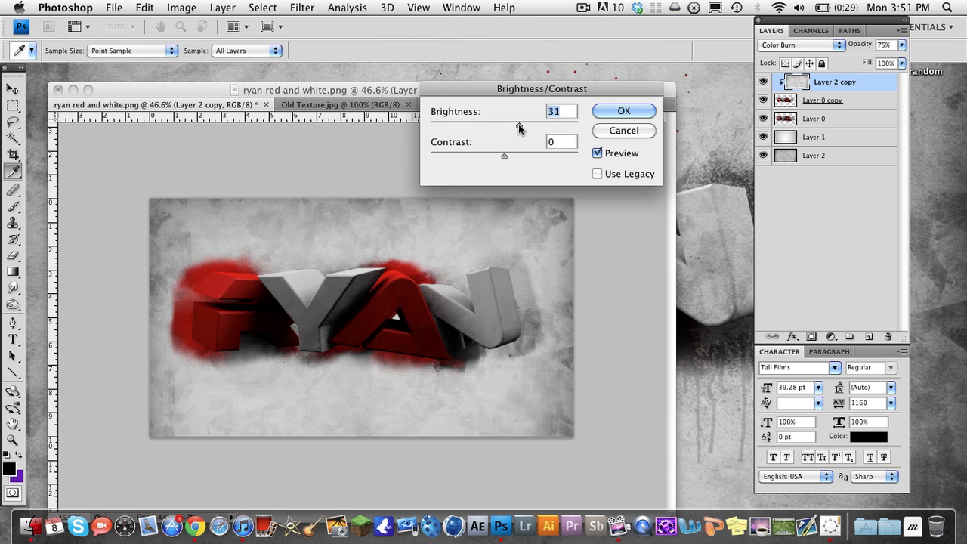
{"action": "left_click", "coordinate": [623, 112]}
{"action": "key", "text": "r"}
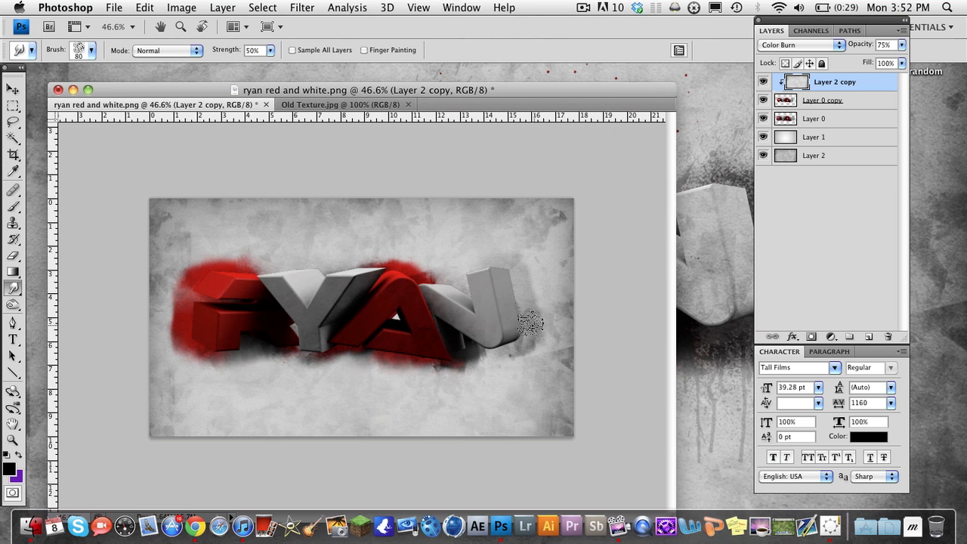
{"action": "left_click_drag", "start_coordinate": [864, 44], "coordinate": [928, 49]}
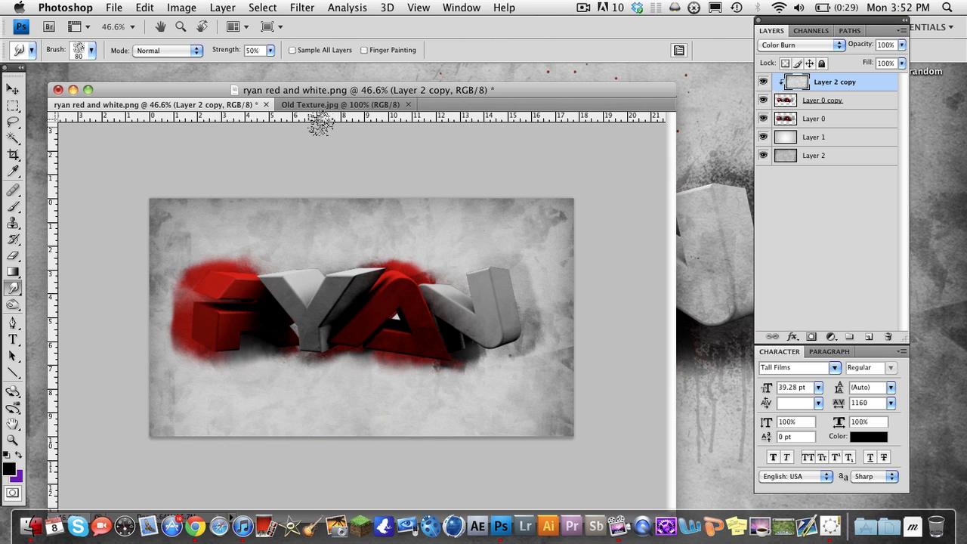
{"action": "mouse_move", "coordinate": [305, 93]}
{"action": "left_mouse_down"}
{"action": "mouse_move", "coordinate": [956, 96]}
{"action": "mouse_move", "coordinate": [368, 96]}
{"action": "mouse_move", "coordinate": [297, 78]}
{"action": "left_mouse_up"}
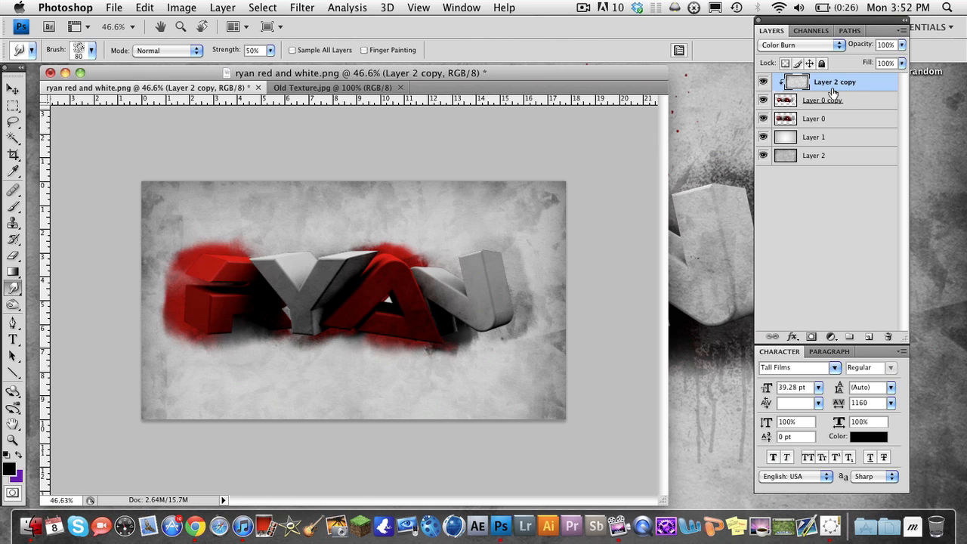
Select Layer 2 copy, Layer 0 copy and Layer 0 together and shift the text slightly rightward to centre it on the canvas
{"action": "left_click", "coordinate": [816, 121]}
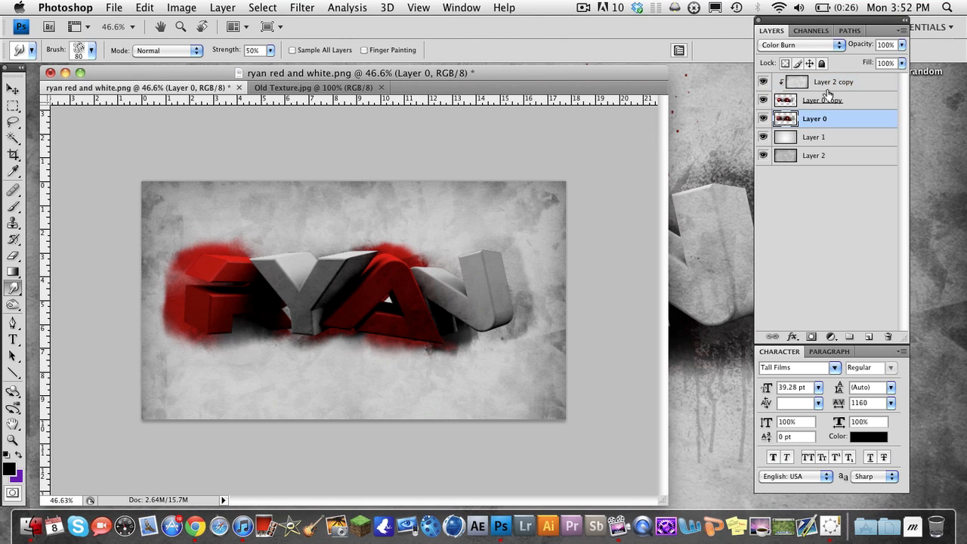
{"action": "left_click", "coordinate": [828, 83], "text": "shift"}
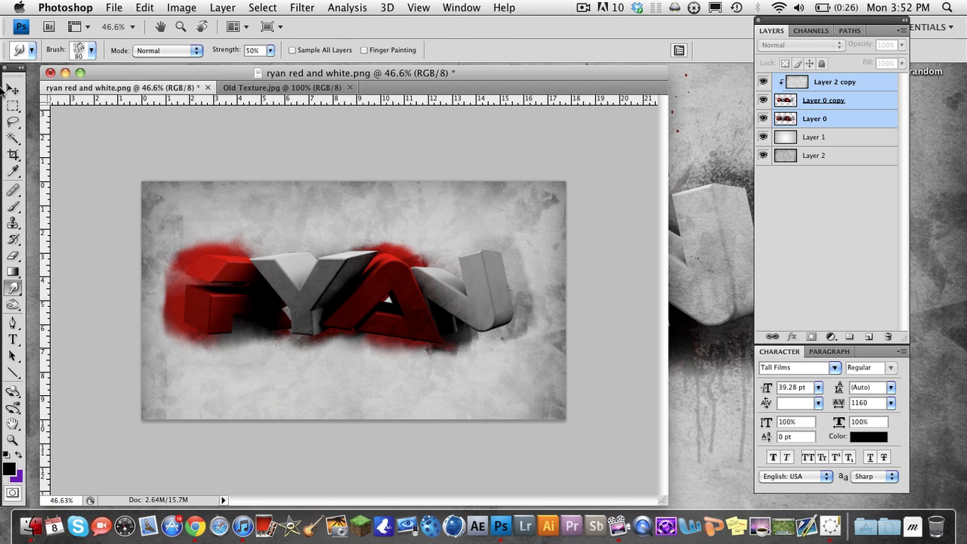
{"action": "left_click", "coordinate": [11, 89]}
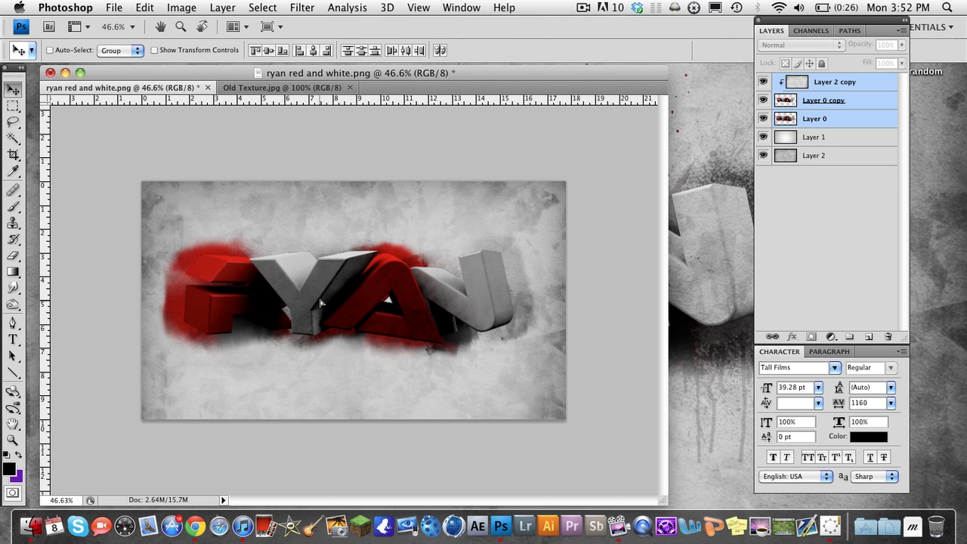
{"action": "left_click_drag", "start_coordinate": [320, 303], "coordinate": [321, 302]}
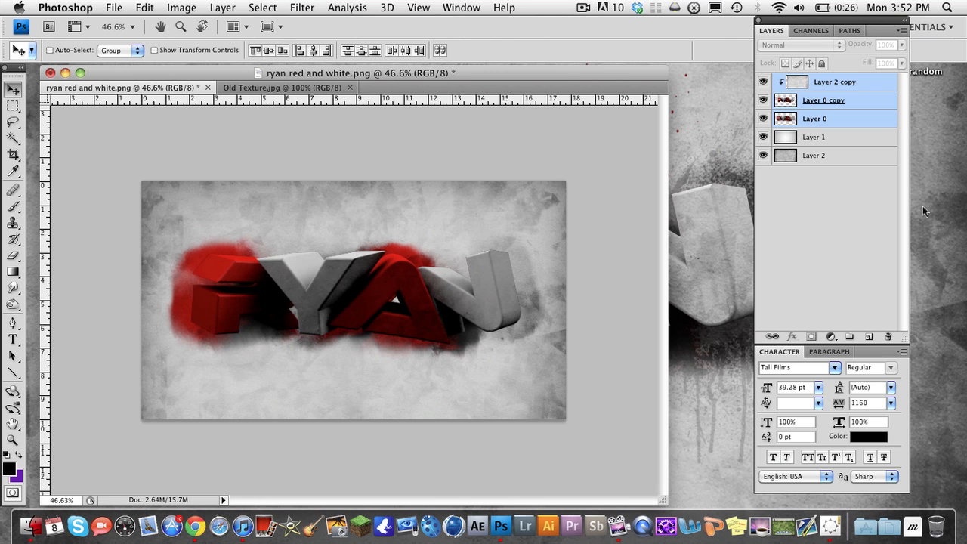
{"action": "left_click", "coordinate": [857, 209]}
Add a new layer, place it between Layer 0 and Layer 1, and activate the Brush tool
{"action": "left_click", "coordinate": [867, 336]}
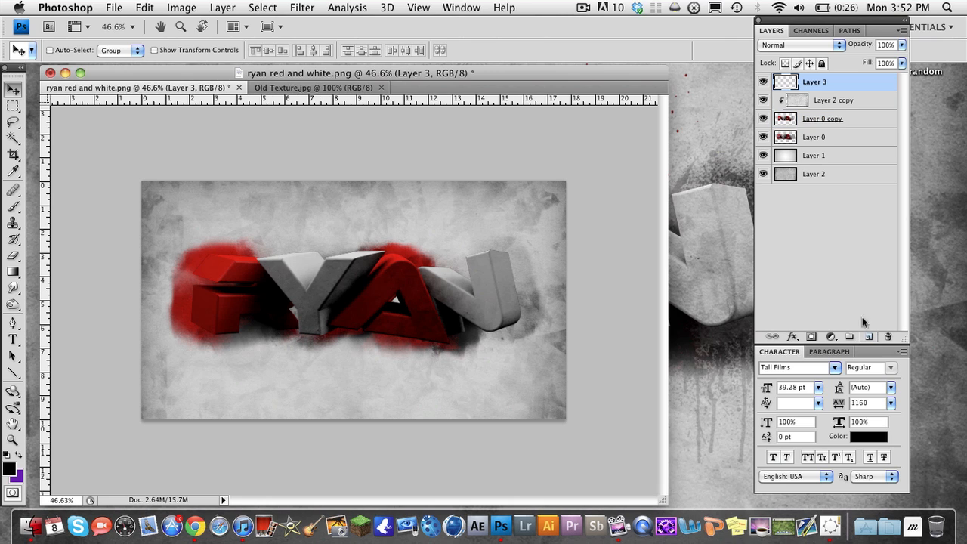
{"action": "left_click_drag", "start_coordinate": [816, 118], "coordinate": [816, 143]}
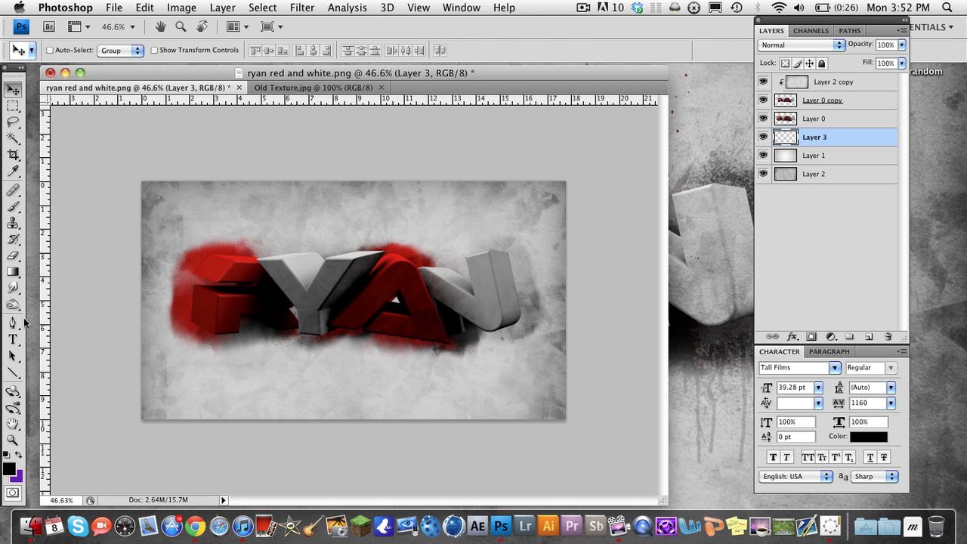
{"action": "key", "text": "b"}
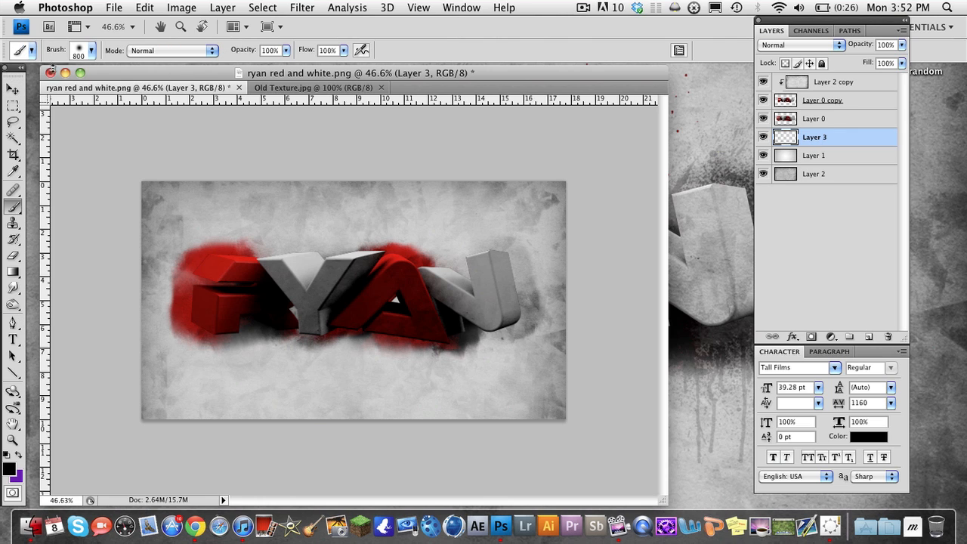
Switch to Chrome, search Google for "splatter brushes" in a new tab, and return to Photoshop
{"action": "left_click", "coordinate": [195, 526]}
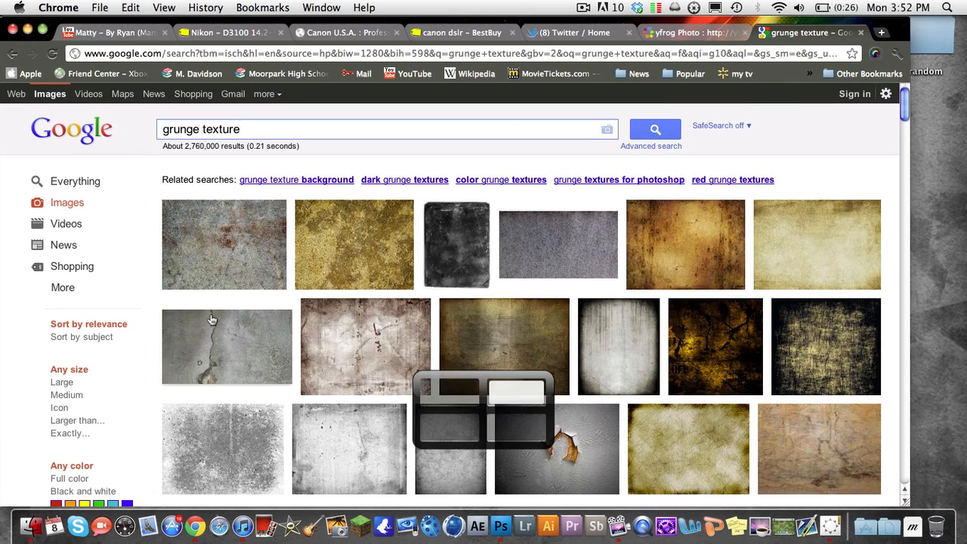
{"action": "key", "text": "super+t"}
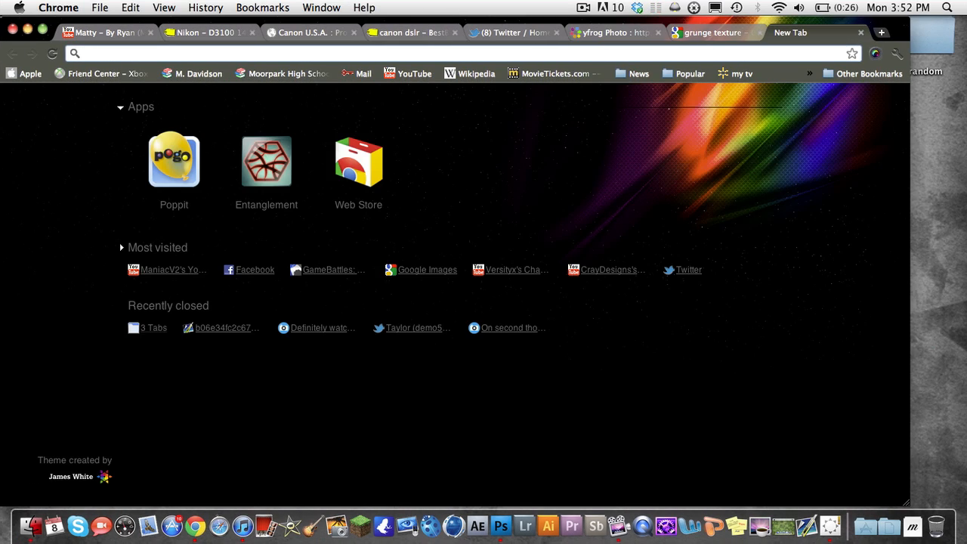
{"action": "type", "text": "splatter brushes"}
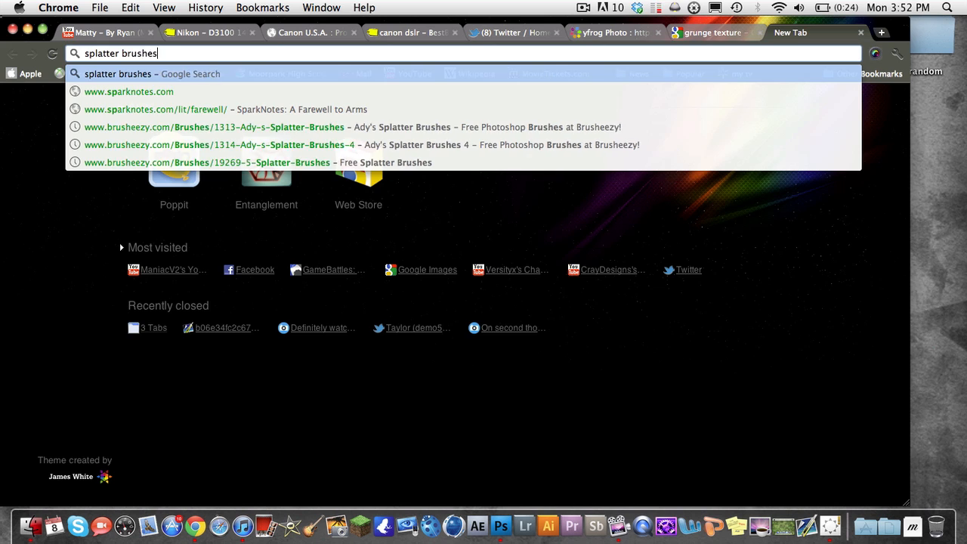
{"action": "key", "text": "Return"}
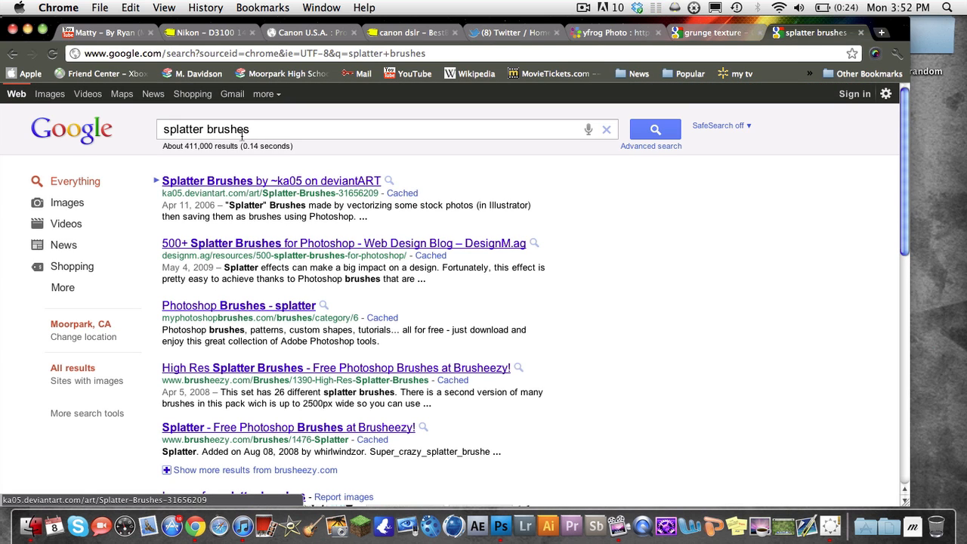
{"action": "left_click", "coordinate": [501, 527]}
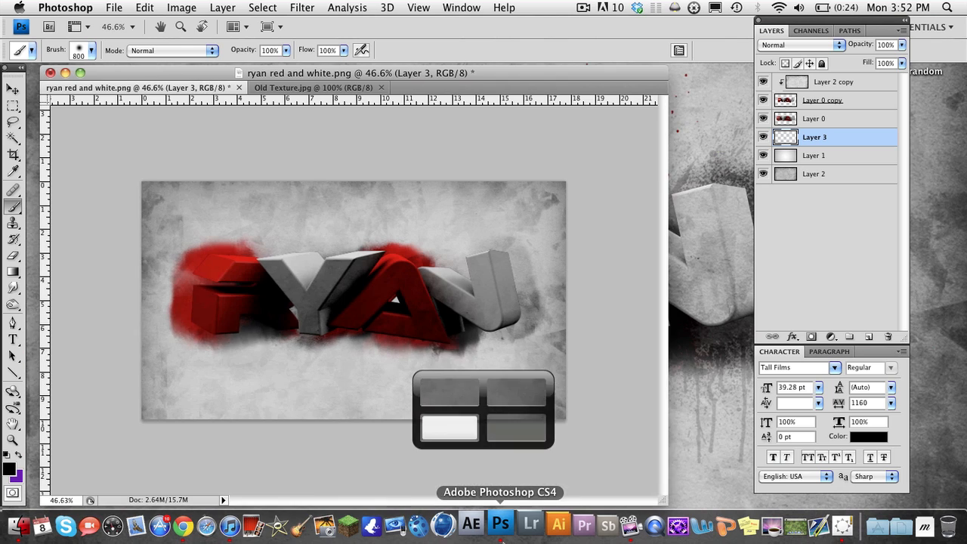
Choose the 1195 px splatter brush near the end of the brush presets
{"action": "left_click", "coordinate": [92, 50]}
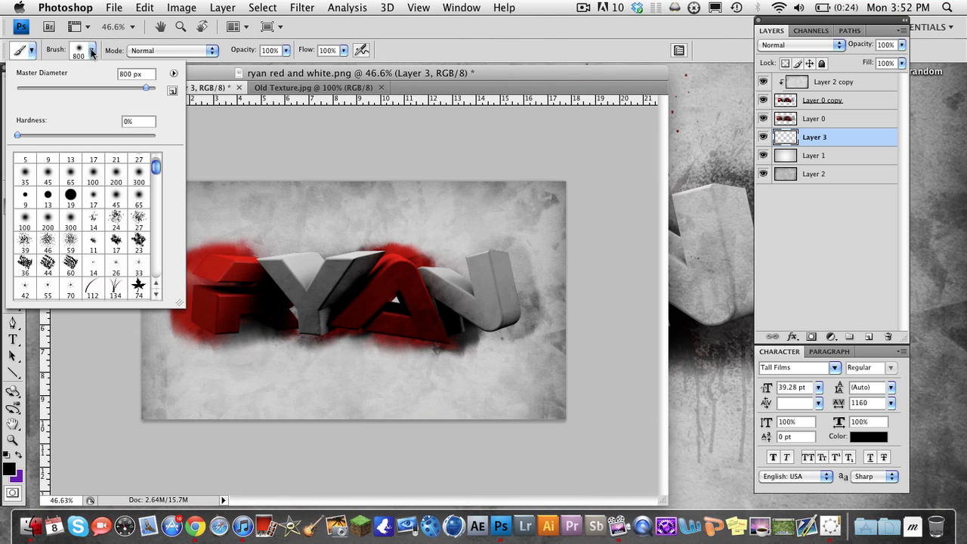
{"action": "left_click", "coordinate": [173, 73]}
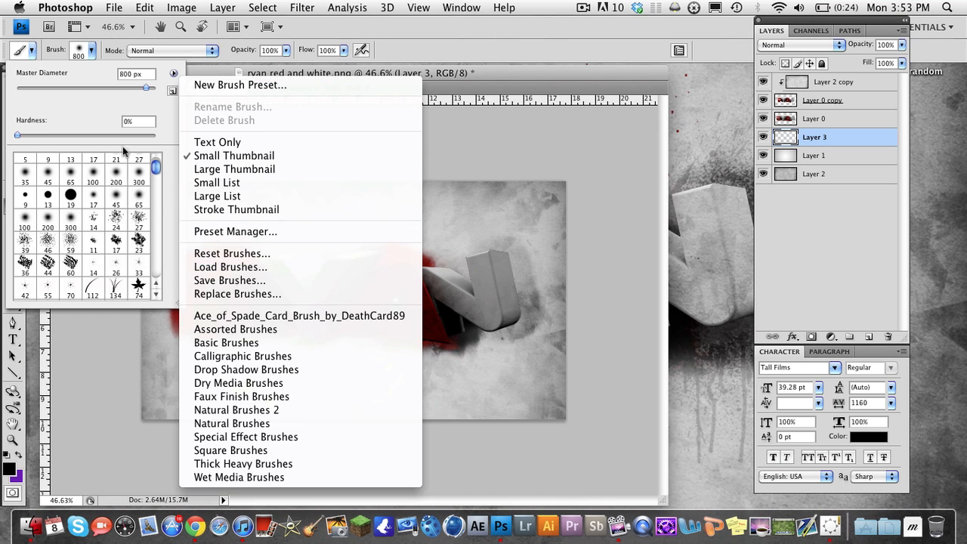
{"action": "left_click", "coordinate": [110, 104]}
{"action": "left_click_drag", "start_coordinate": [155, 170], "coordinate": [143, 297]}
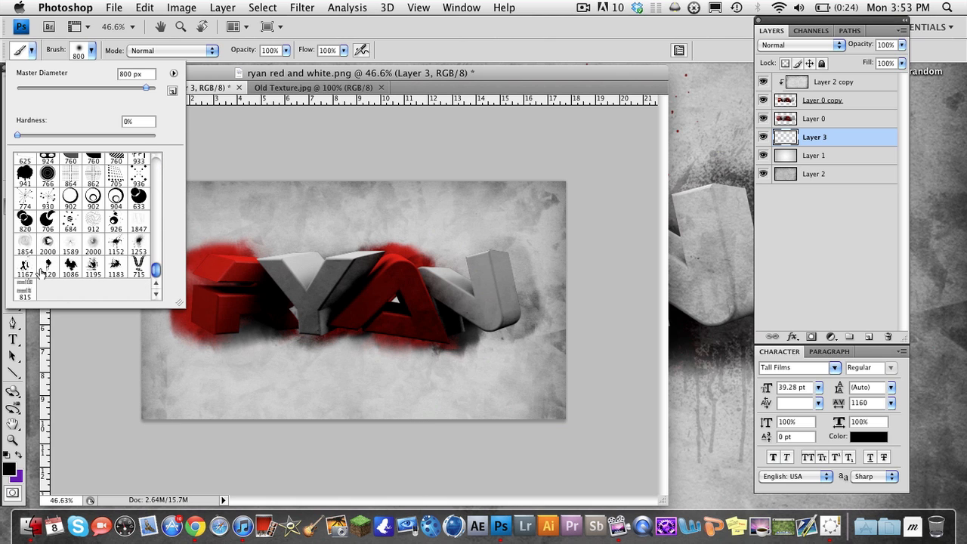
{"action": "left_click", "coordinate": [111, 271]}
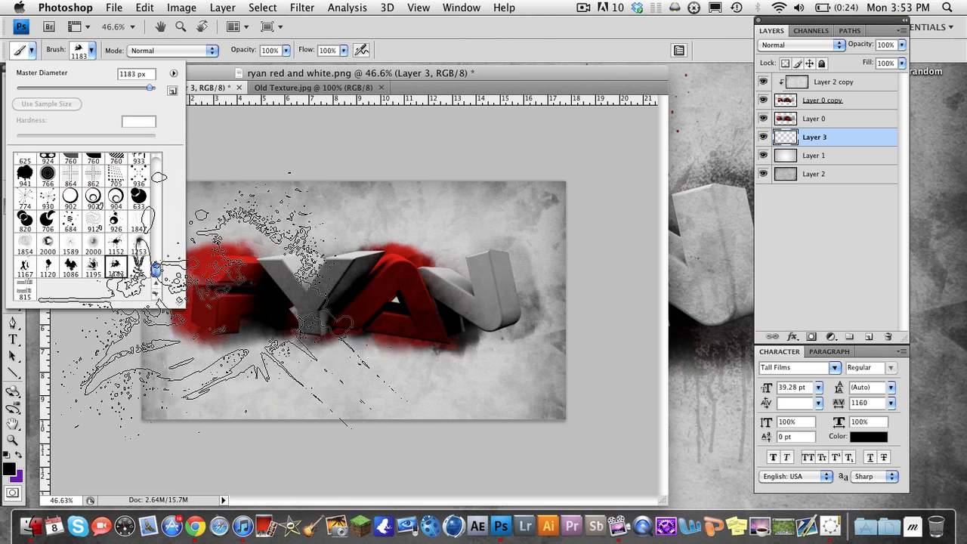
{"action": "left_click", "coordinate": [90, 269]}
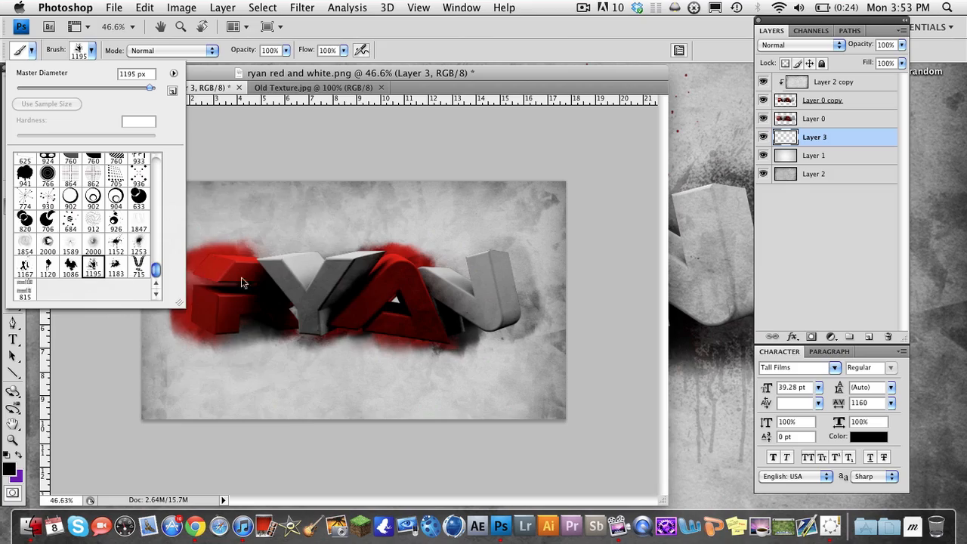
{"action": "left_click", "coordinate": [303, 71]}
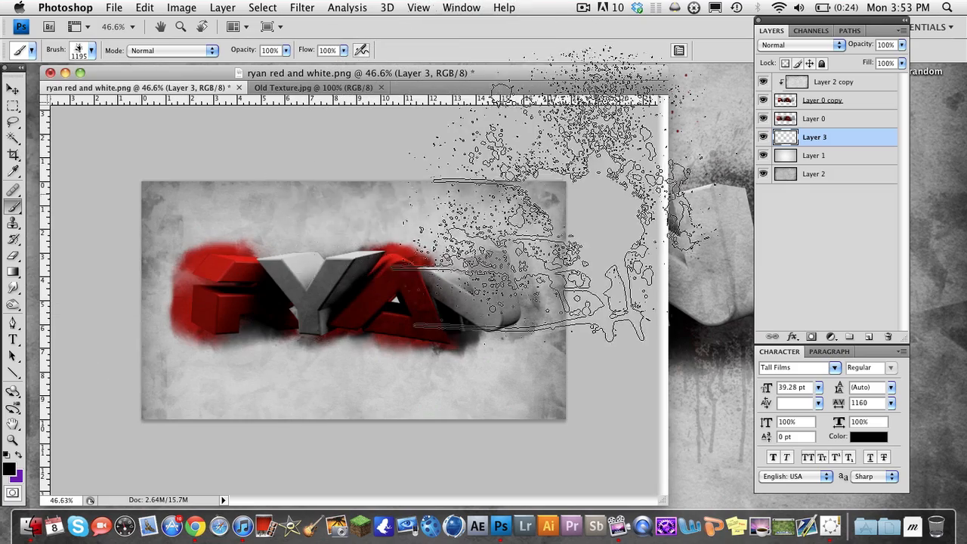
Set the foreground color to a slightly darker, softer shade of the bright red sampled from the first letter
{"action": "left_click", "coordinate": [9, 469]}
{"action": "left_click", "coordinate": [237, 263]}
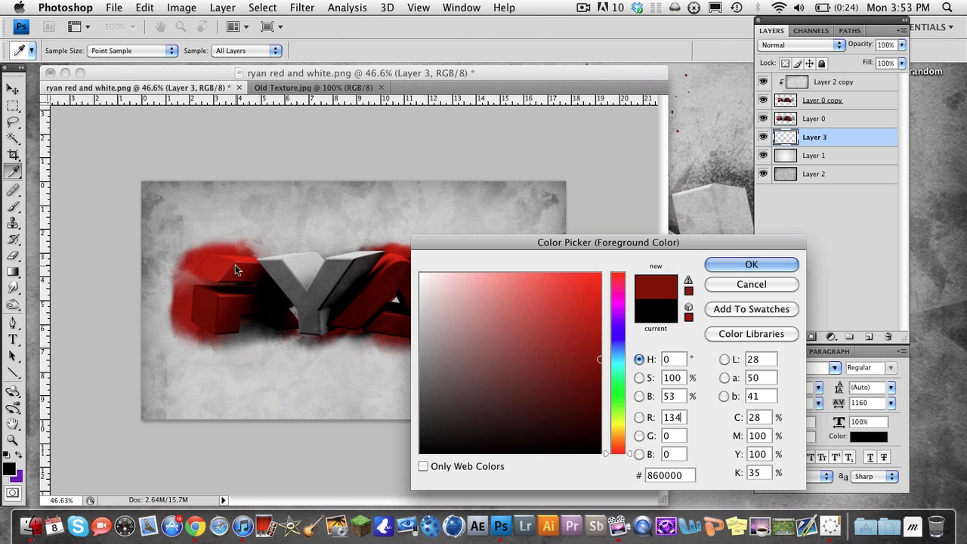
{"action": "left_click", "coordinate": [237, 263]}
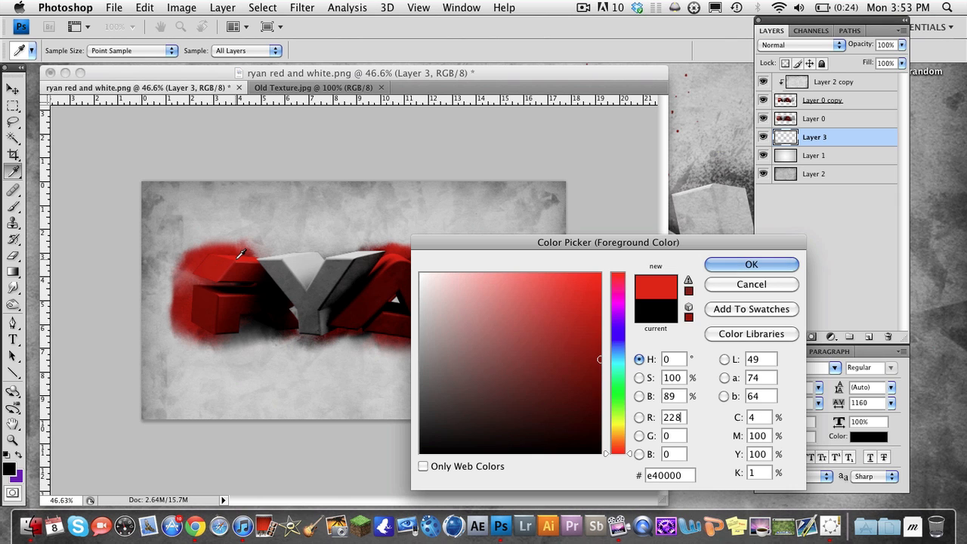
{"action": "left_click", "coordinate": [587, 316]}
{"action": "left_click", "coordinate": [731, 269]}
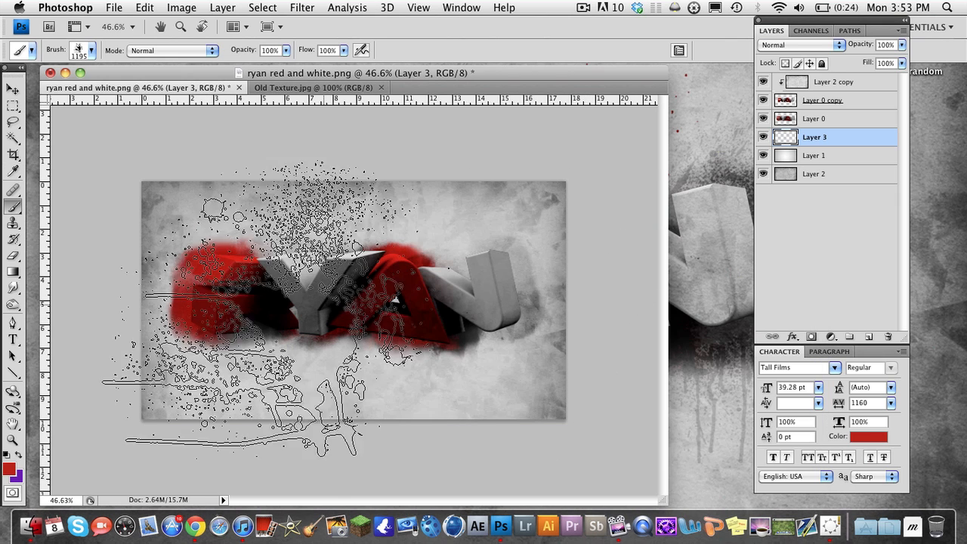
Swap the foreground and background colors and replace the purple with a light grey sampled from the Y and lightened slightly
{"action": "left_click", "coordinate": [19, 456]}
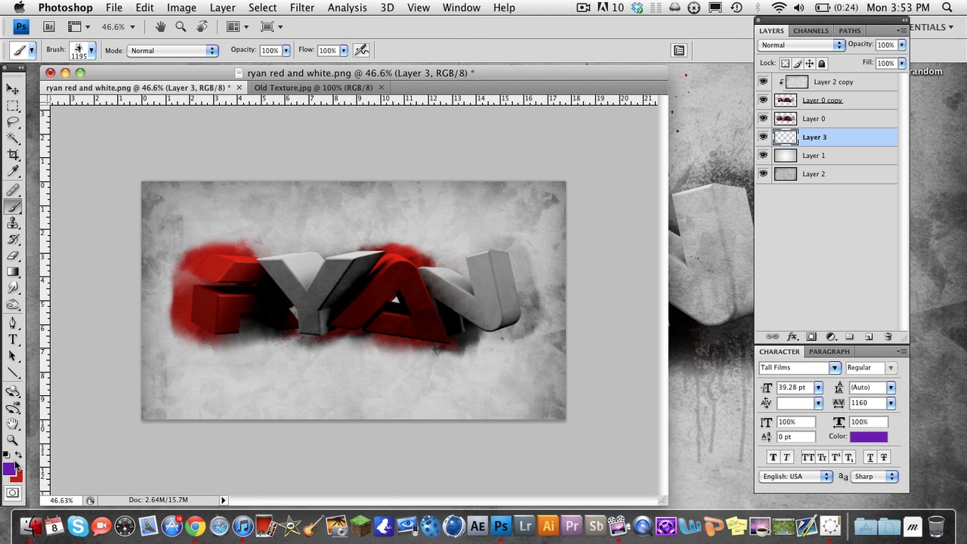
{"action": "left_click", "coordinate": [9, 468]}
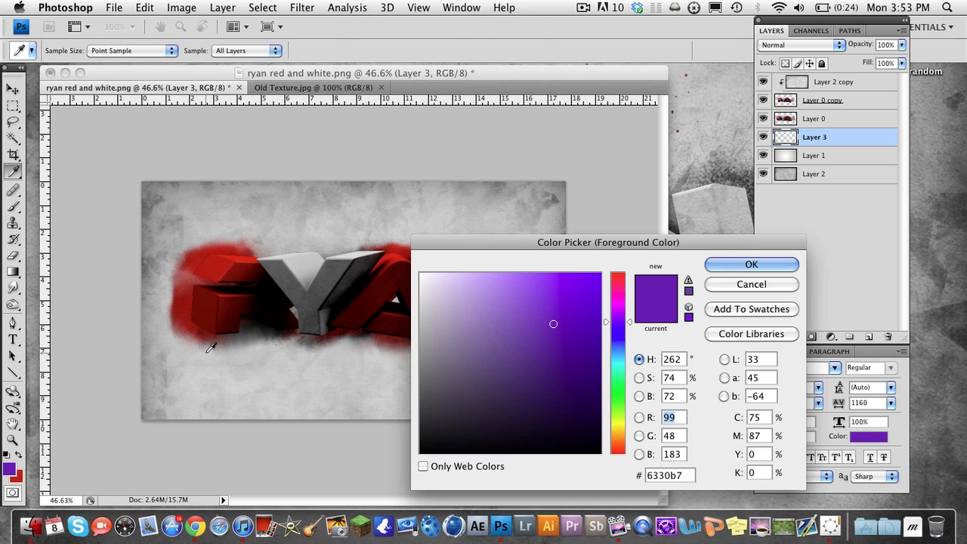
{"action": "left_click", "coordinate": [300, 256]}
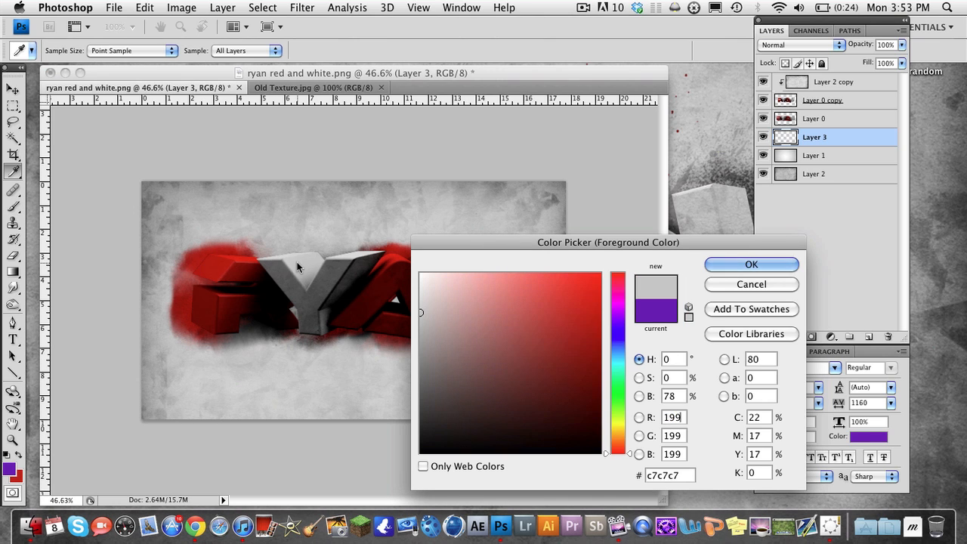
{"action": "left_click", "coordinate": [421, 295]}
{"action": "key", "text": "Return"}
{"action": "key", "text": "b"}
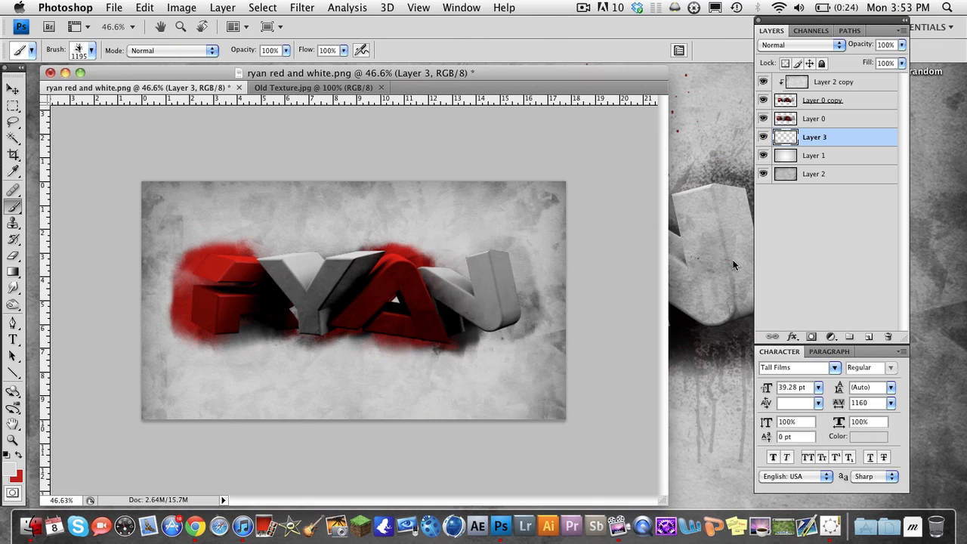
Resize the splatter brush to 600 px and stamp one red splatter behind the first letter on Layer 3
{"action": "key", "text": "bracketleft"}
{"action": "key", "text": "bracketleft"}
{"action": "key", "text": "bracketleft"}
{"action": "key", "text": "bracketleft"}
{"action": "key", "text": "bracketleft"}
{"action": "key", "text": "bracketleft"}
{"action": "key", "text": "bracketleft"}
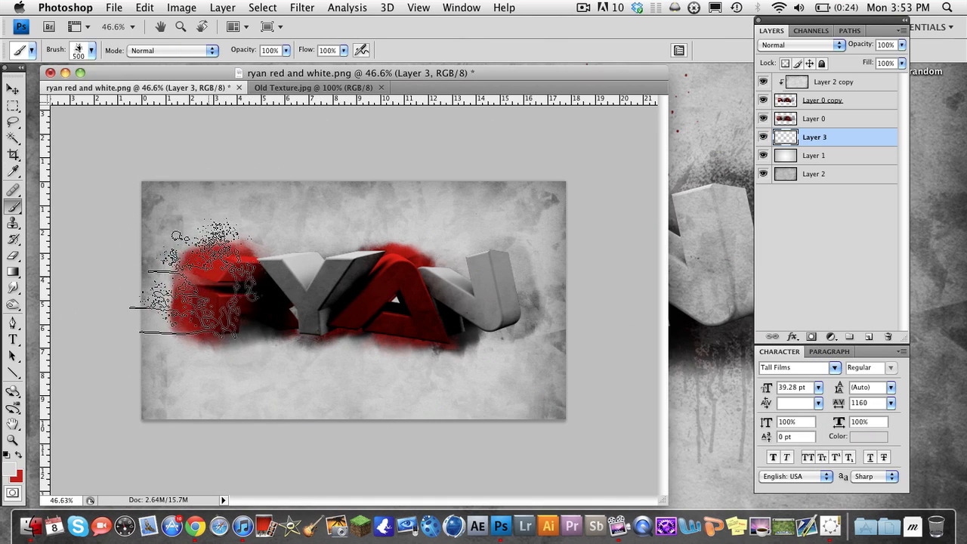
{"action": "key", "text": "bracketright"}
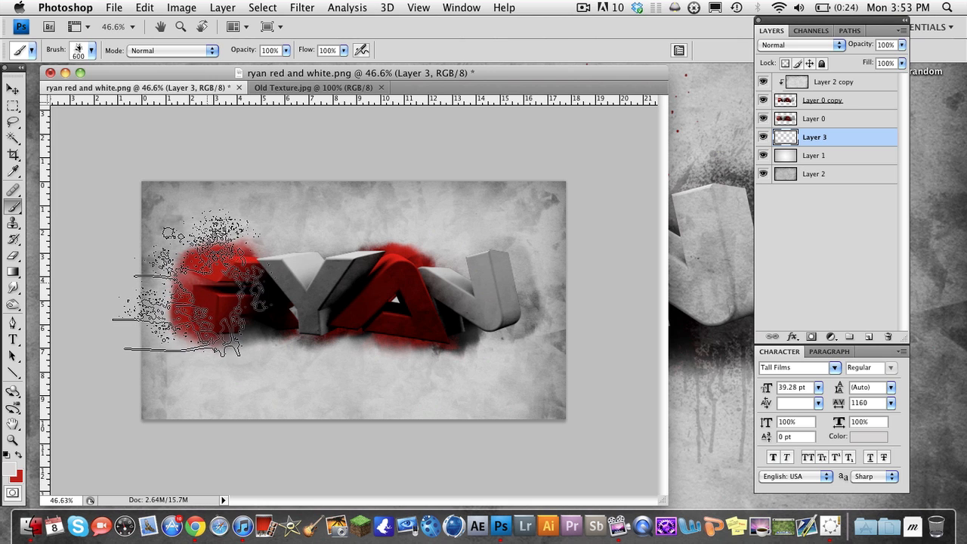
{"action": "left_click", "coordinate": [18, 455]}
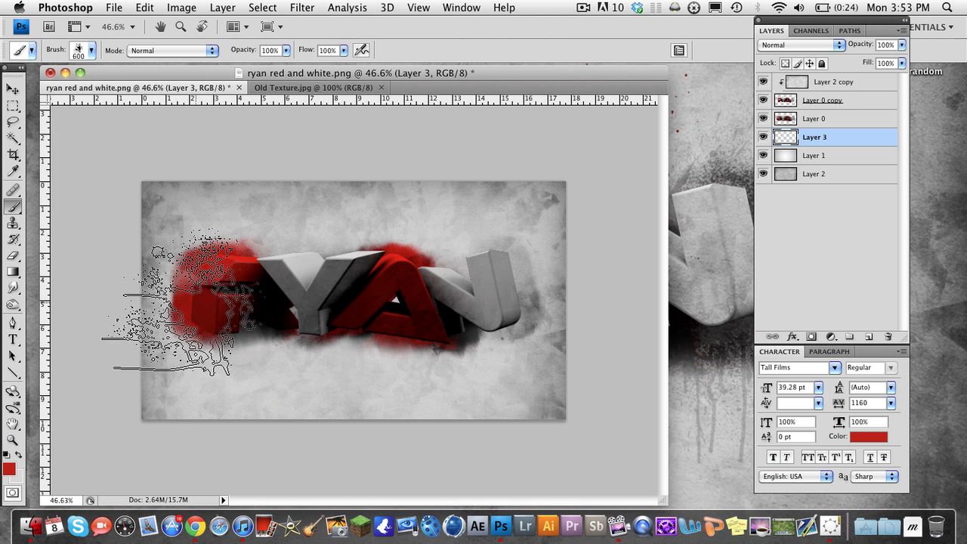
{"action": "left_click", "coordinate": [189, 285]}
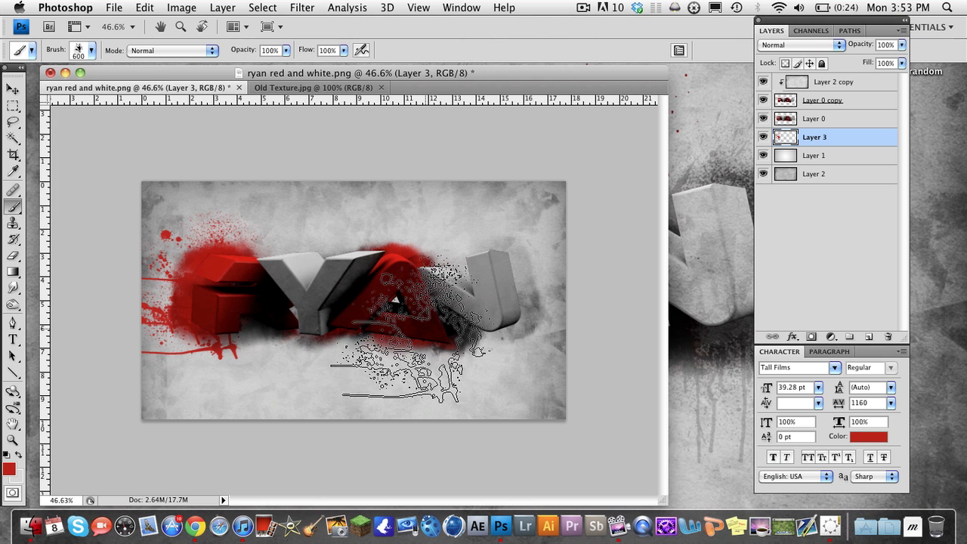
Switch the foreground to light grey and stamp a splatter behind the Y with the 1086 px splatter brush resized to 700 px
{"action": "left_click", "coordinate": [20, 457]}
{"action": "left_click", "coordinate": [96, 55]}
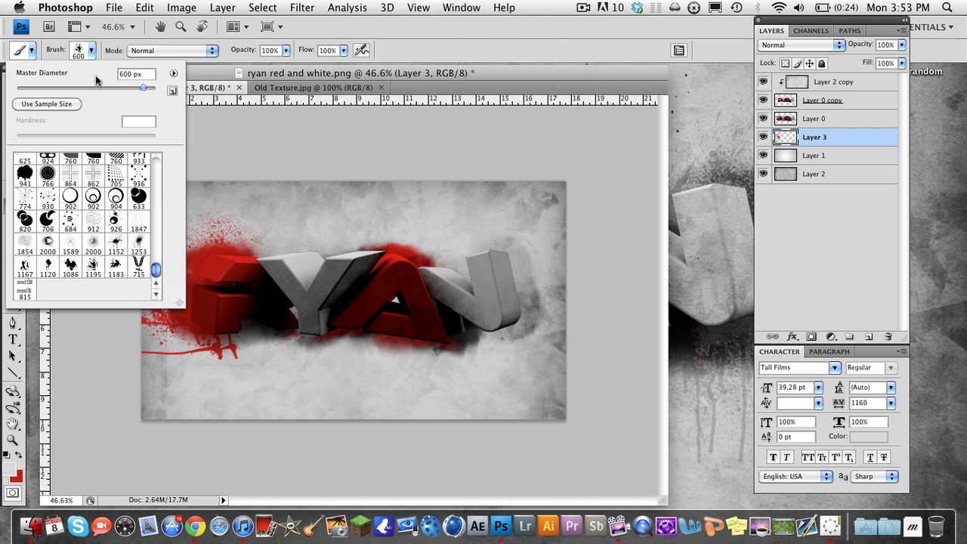
{"action": "left_click", "coordinate": [69, 269]}
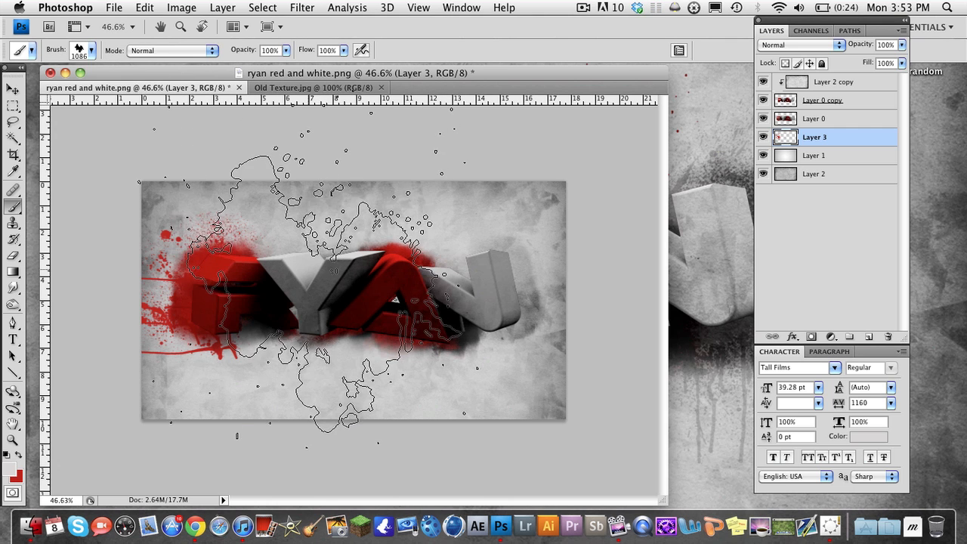
{"action": "key", "text": "bracketleft"}
{"action": "key", "text": "bracketleft"}
{"action": "key", "text": "bracketleft"}
{"action": "key", "text": "bracketleft"}
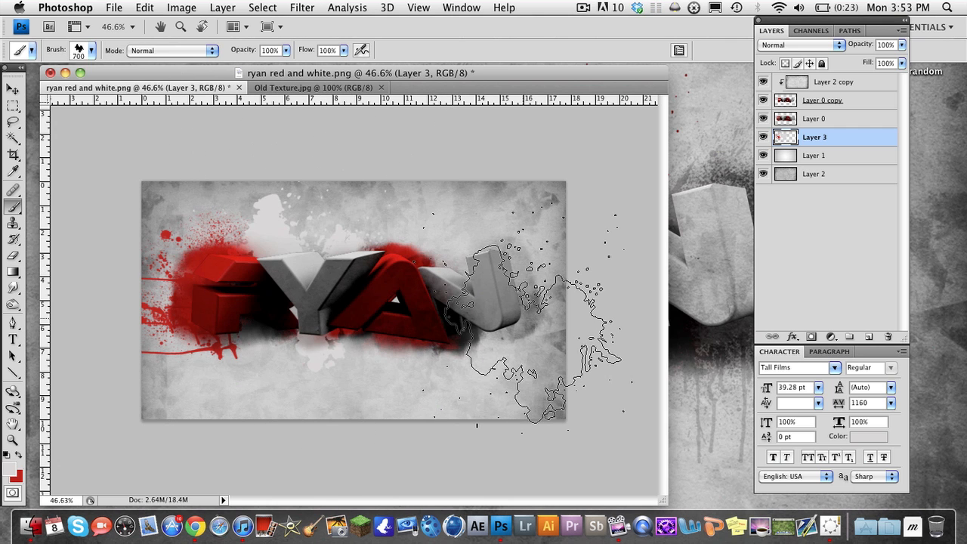
Choose the 1253 px dripping spray brush and swap the foreground color back to red
{"action": "left_click", "coordinate": [92, 51]}
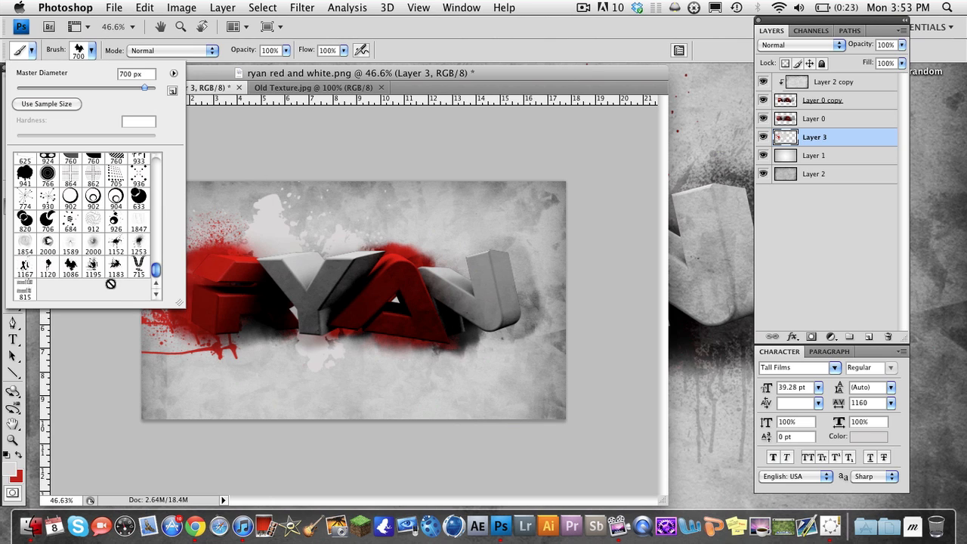
{"action": "left_click", "coordinate": [140, 242]}
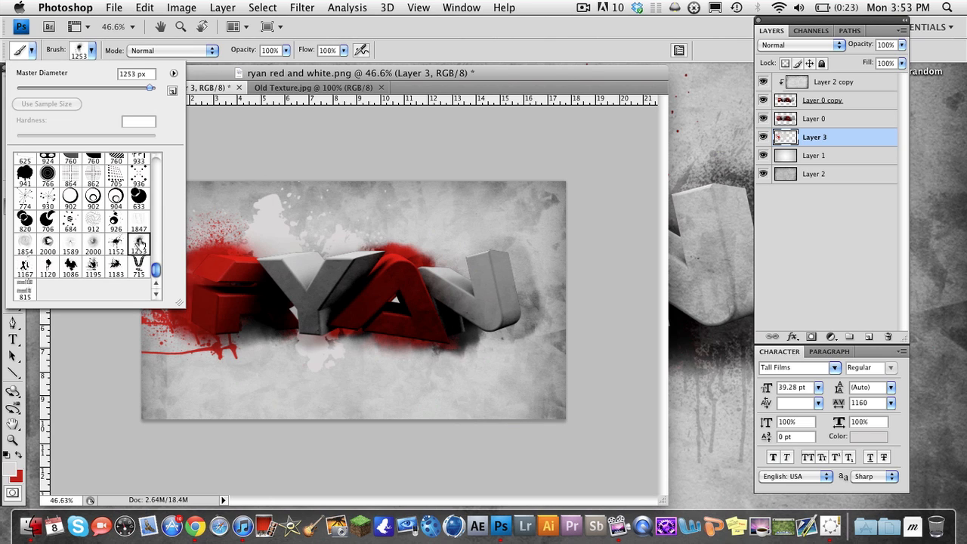
{"action": "left_click", "coordinate": [347, 75]}
{"action": "left_click", "coordinate": [19, 454]}
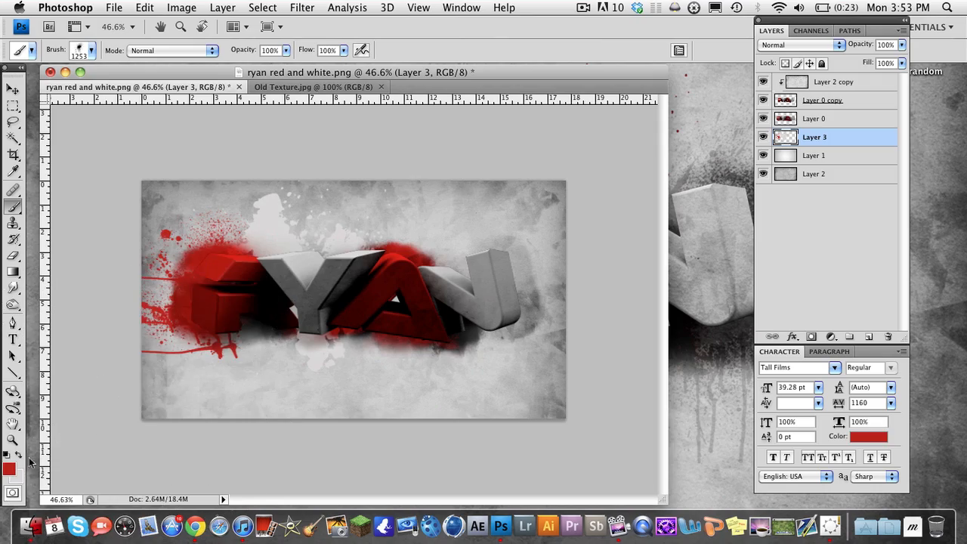
Resize the spray brush to 700 px, stamp red splatter with drips behind and below the A, and reduce the brush to 500 px
{"action": "key", "text": "bracketleft"}
{"action": "key", "text": "bracketleft"}
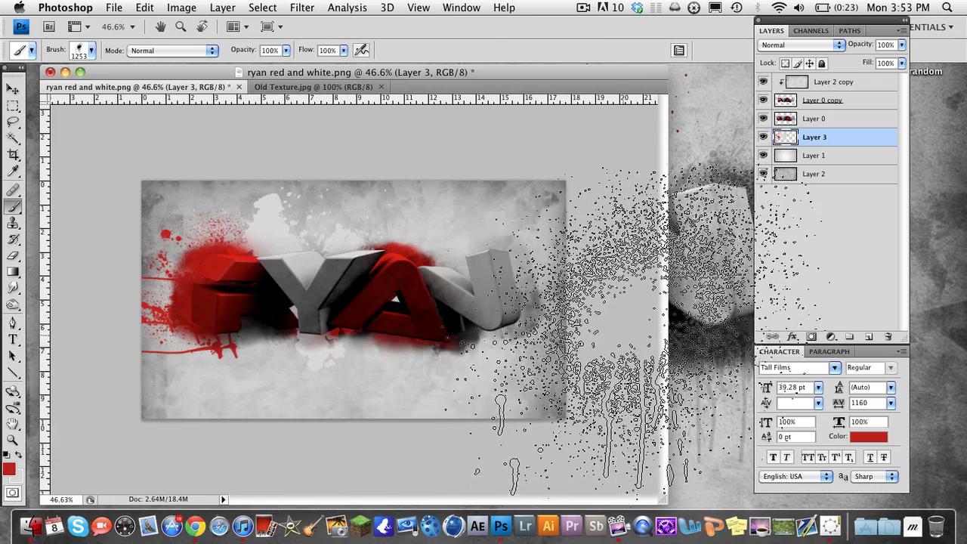
{"action": "key", "text": "bracketleft"}
{"action": "key", "text": "bracketleft"}
{"action": "left_click", "coordinate": [402, 306]}
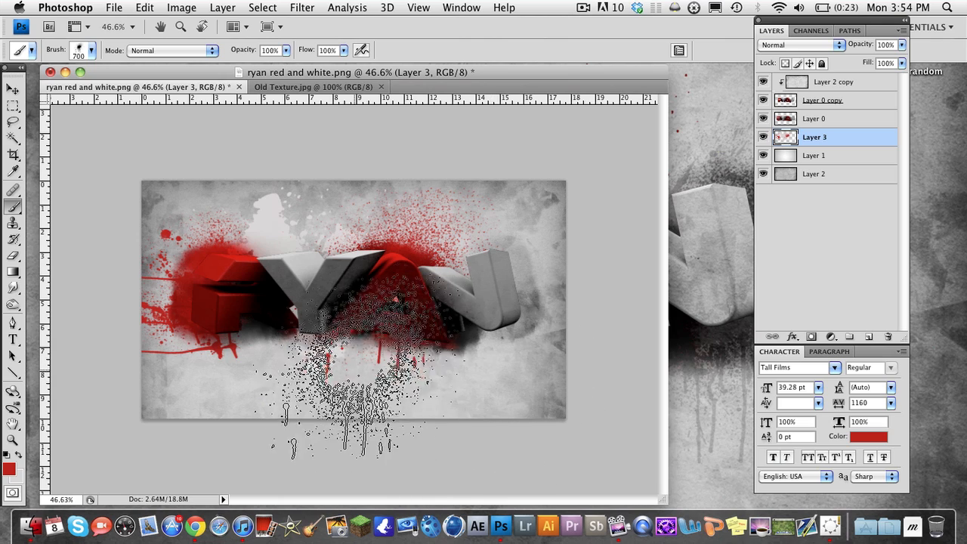
{"action": "key", "text": "bracketleft"}
{"action": "key", "text": "bracketleft"}
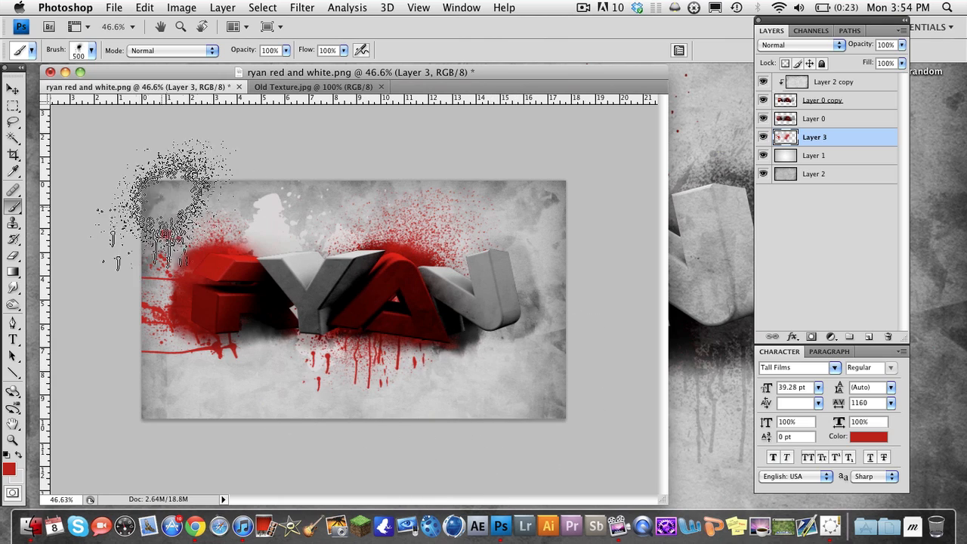
Choose the 1152 px splash brush and swap the foreground color to light grey
{"action": "left_click", "coordinate": [92, 50]}
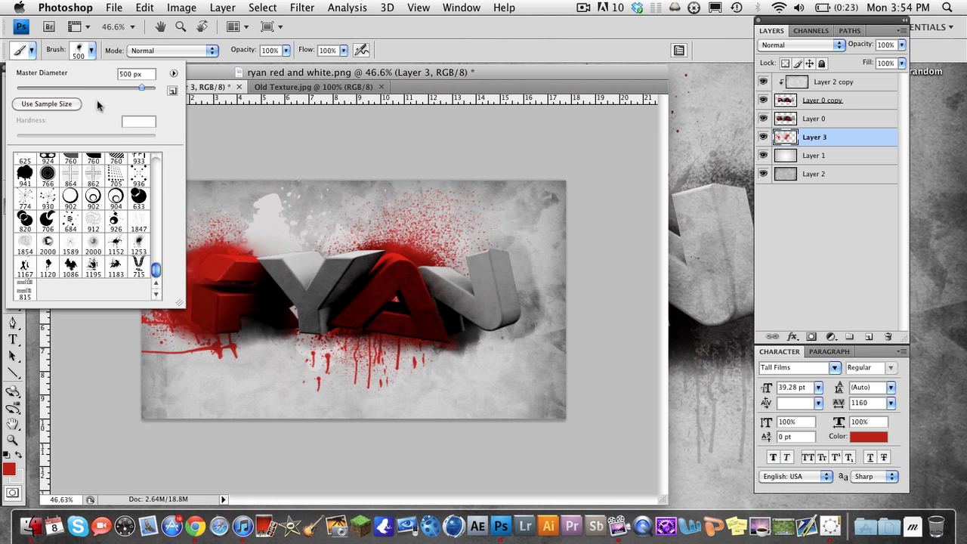
{"action": "left_click", "coordinate": [25, 266]}
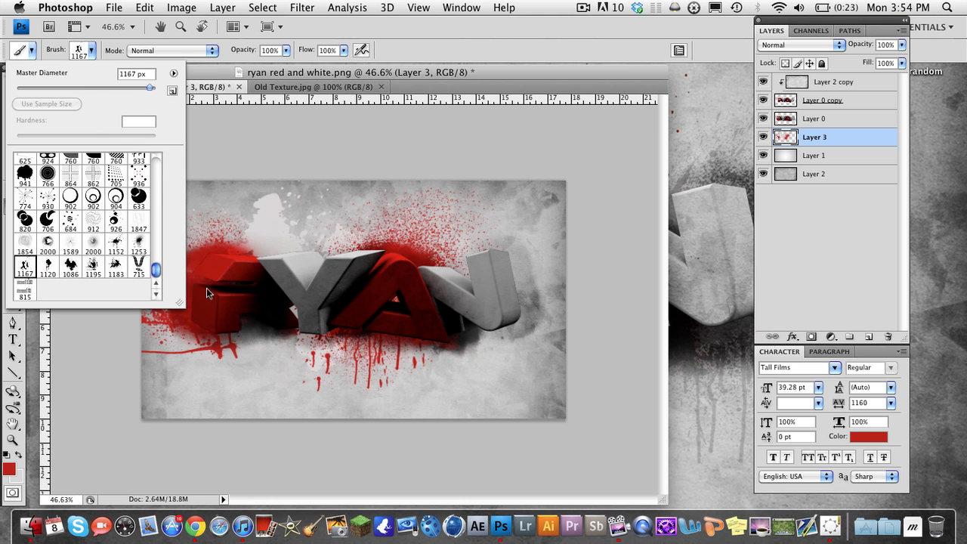
{"action": "left_click", "coordinate": [115, 243]}
{"action": "left_click", "coordinate": [380, 73]}
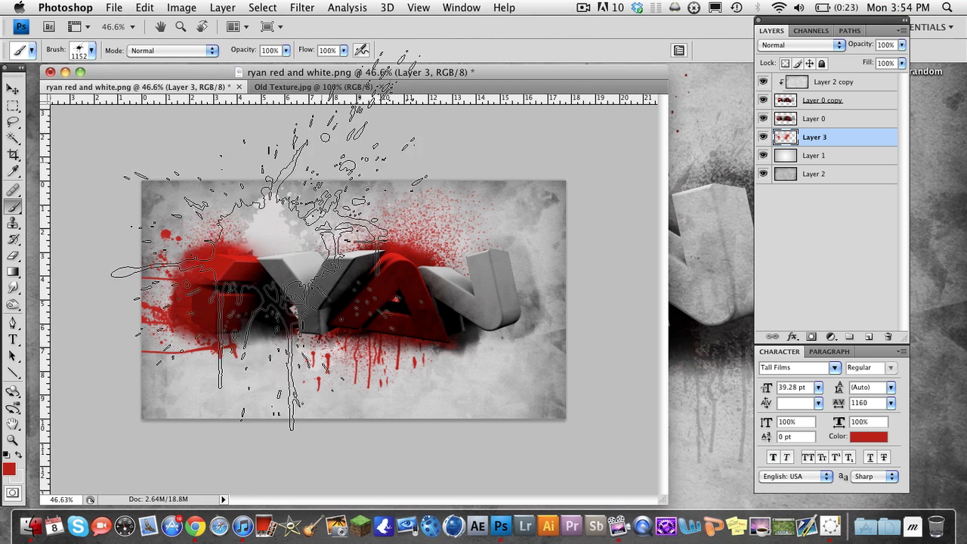
{"action": "left_click", "coordinate": [19, 455]}
Stamp light grey splashes behind the N with the brush resized to 900 px, and reduce the brush to 600 px
{"action": "key", "text": "bracketleft"}
{"action": "key", "text": "bracketleft"}
{"action": "key", "text": "bracketleft"}
{"action": "key", "text": "bracketleft"}
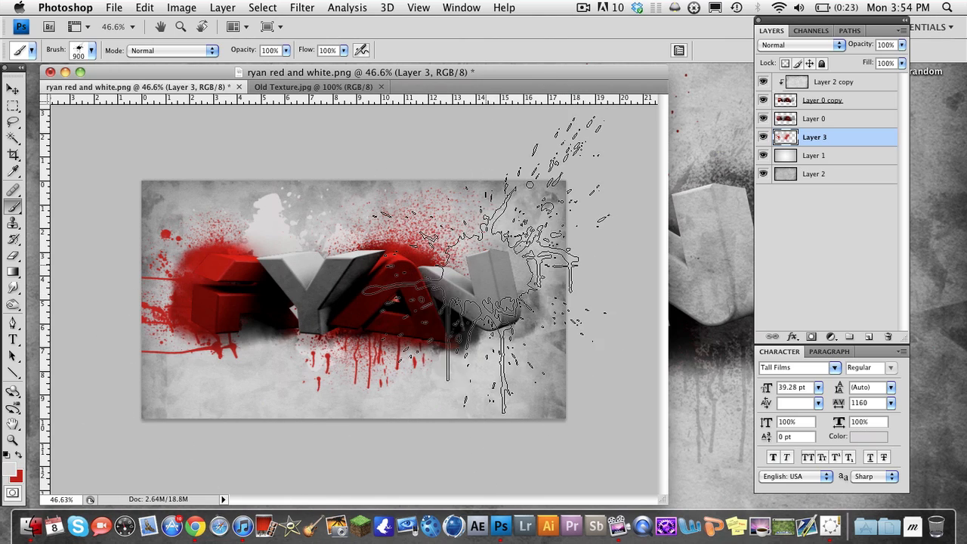
{"action": "key", "text": "bracketright"}
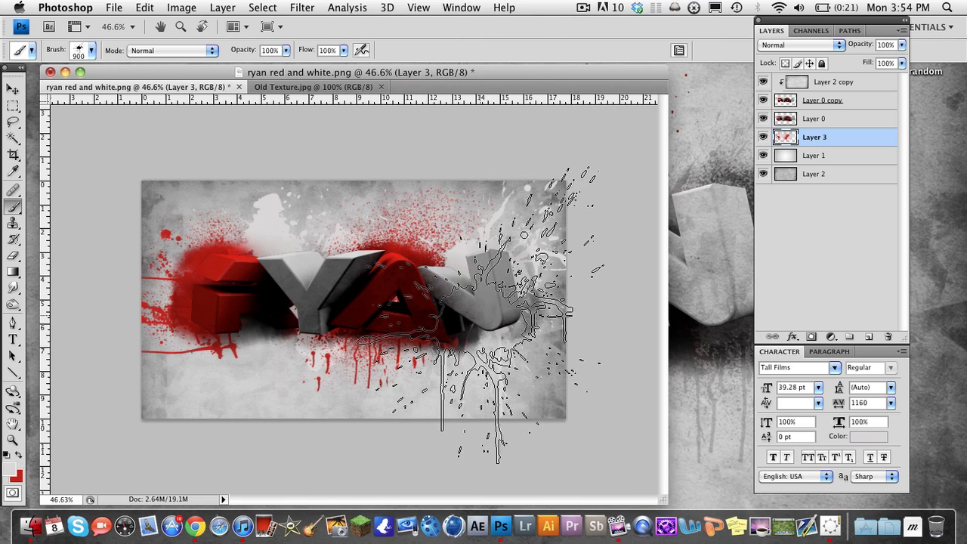
{"action": "key", "text": "bracketleft"}
{"action": "key", "text": "bracketleft"}
{"action": "key", "text": "bracketleft"}
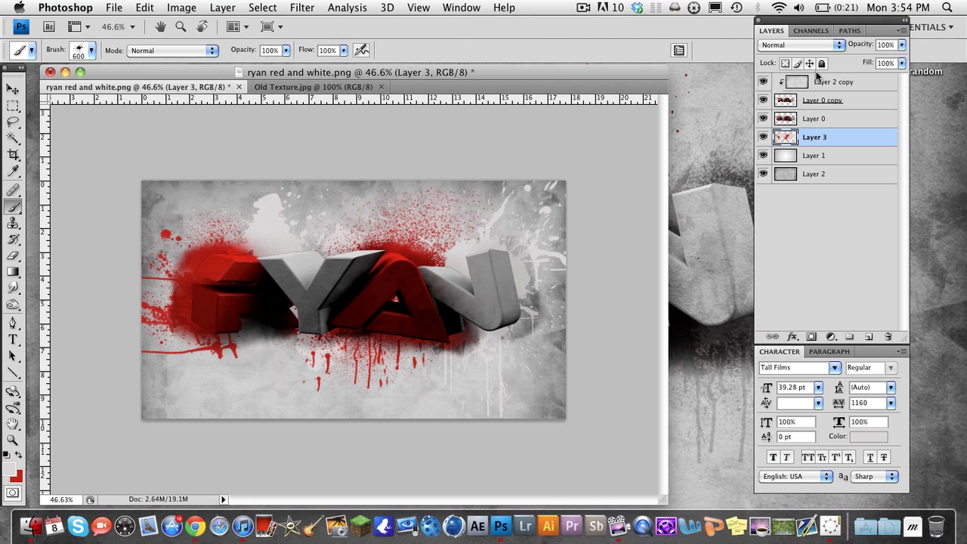
Try the Color Burn blend mode on Layer 3, and set the layer to Linear Burn instead
{"action": "left_click", "coordinate": [812, 44]}
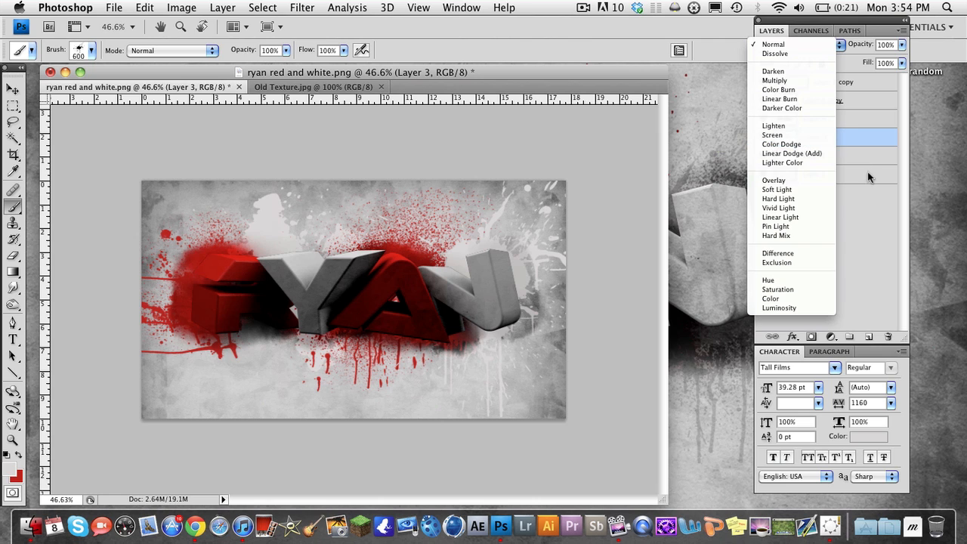
{"action": "left_click", "coordinate": [852, 137]}
{"action": "left_click", "coordinate": [799, 45]}
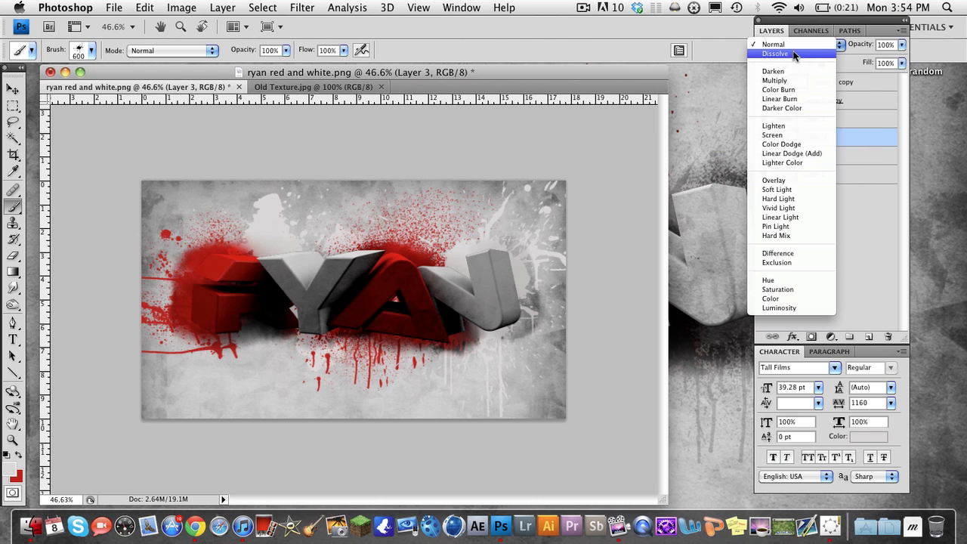
{"action": "left_click", "coordinate": [793, 90]}
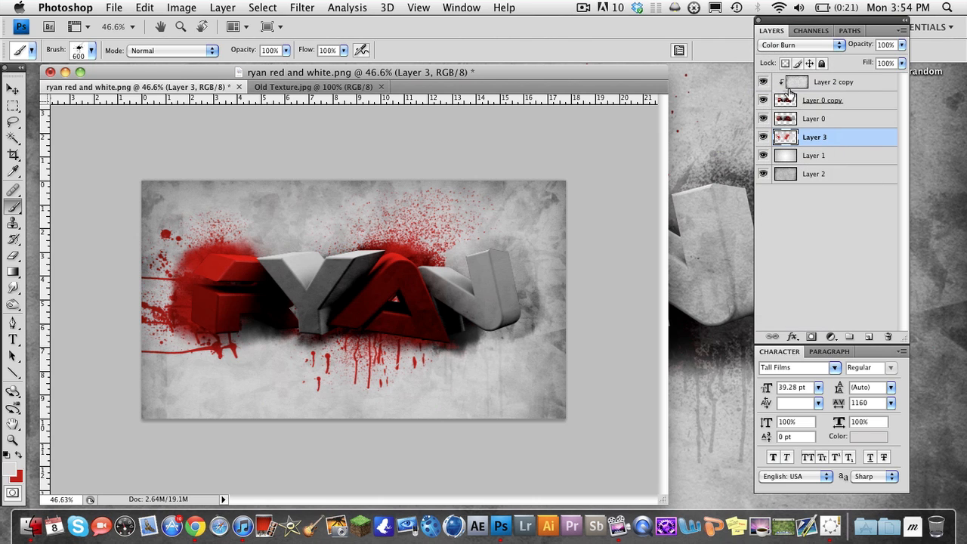
{"action": "left_click", "coordinate": [794, 44]}
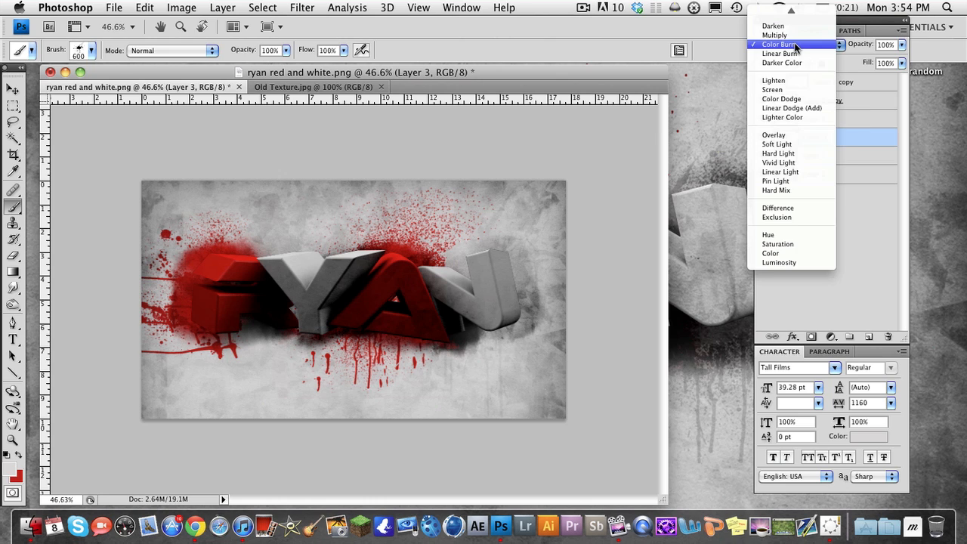
{"action": "left_click", "coordinate": [794, 53]}
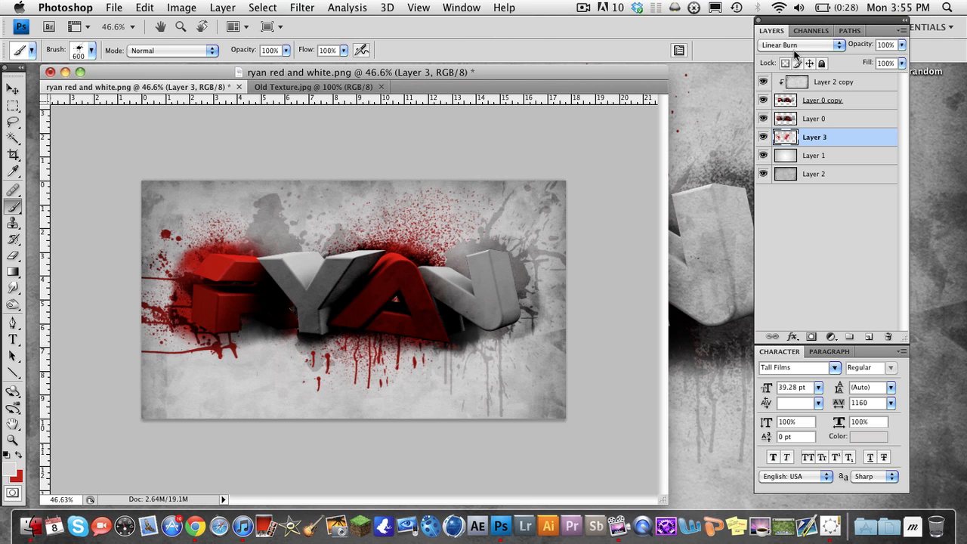
{"action": "left_click", "coordinate": [583, 7]}
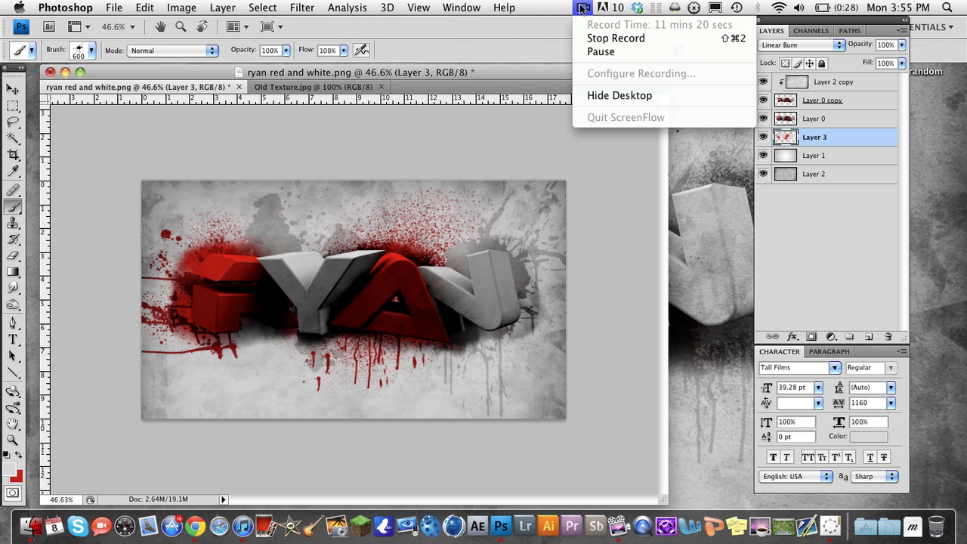